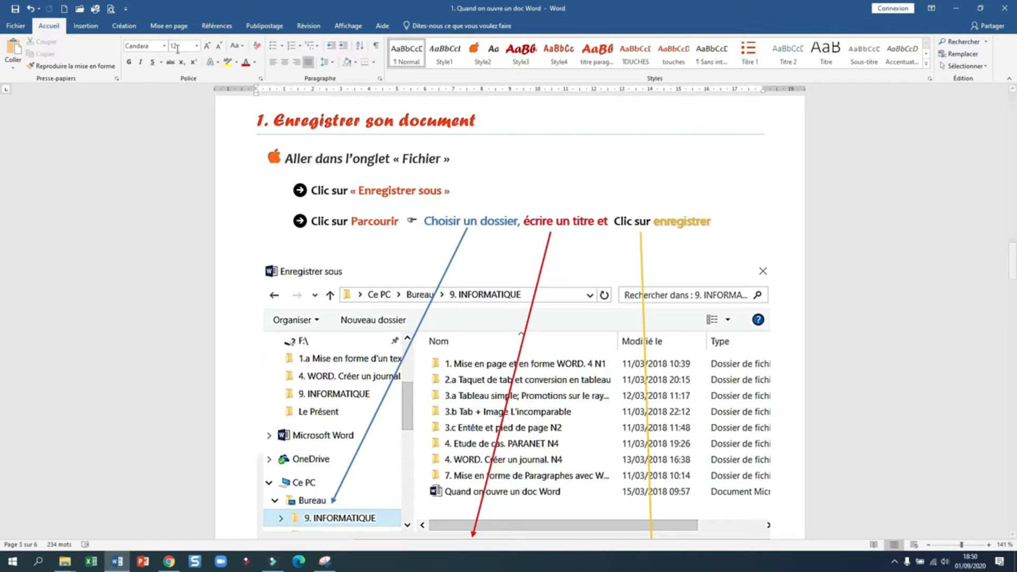
Step: Open the Fichier backstage view from the tutorial document
click(16, 26)
Step: Back in the tutorial, browse the Insertion, Création and Mise en page tabs, then scroll to section 2 on margins
click(17, 22)
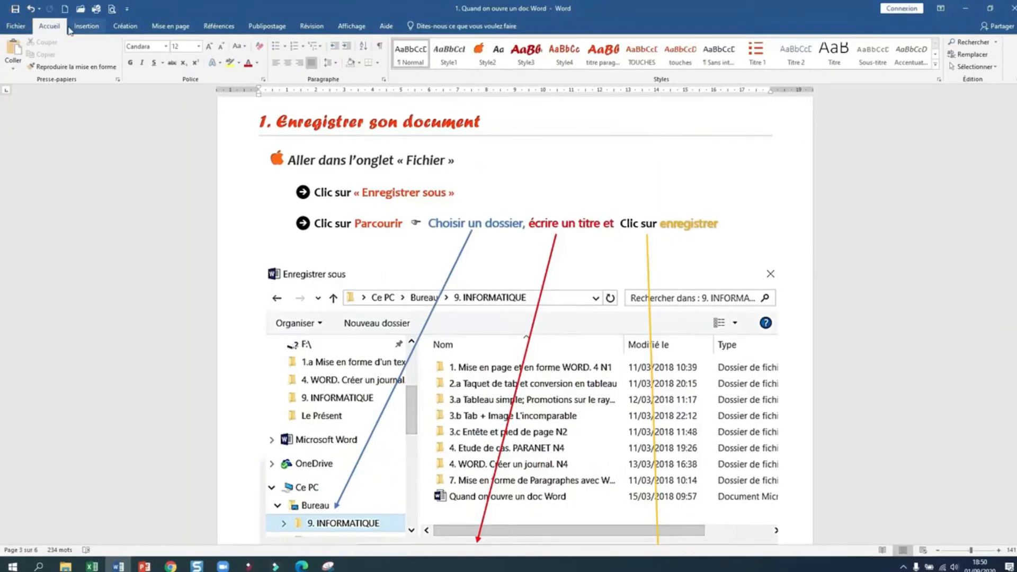
click(84, 27)
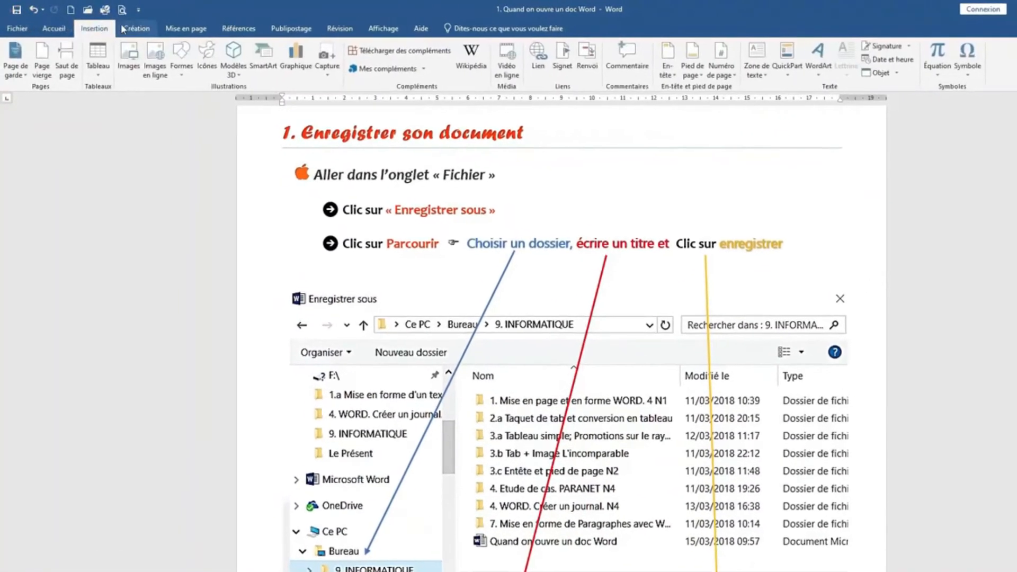
click(130, 28)
click(176, 29)
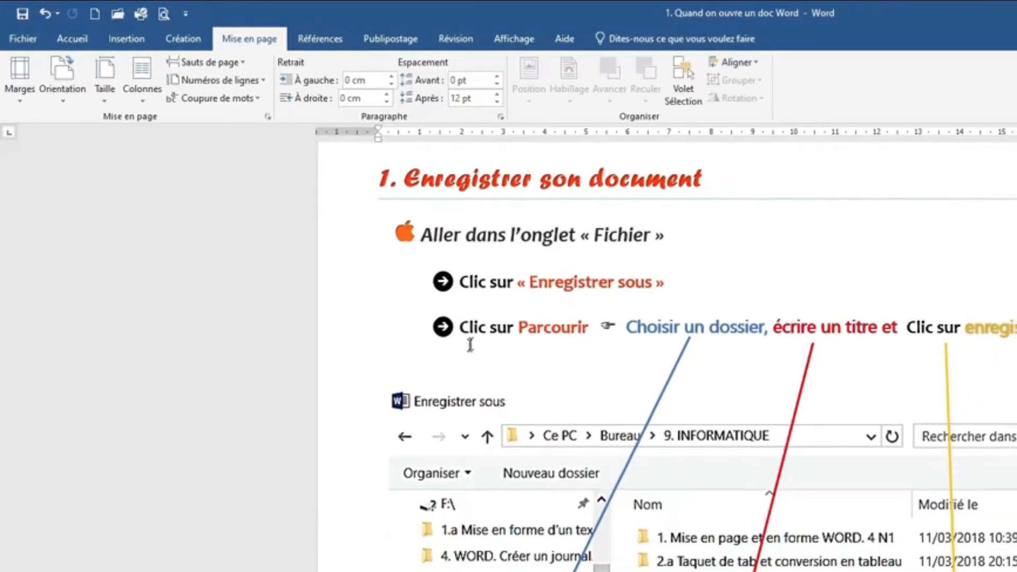
scroll(470, 345, down, 3)
scroll(834, 460, down, 2)
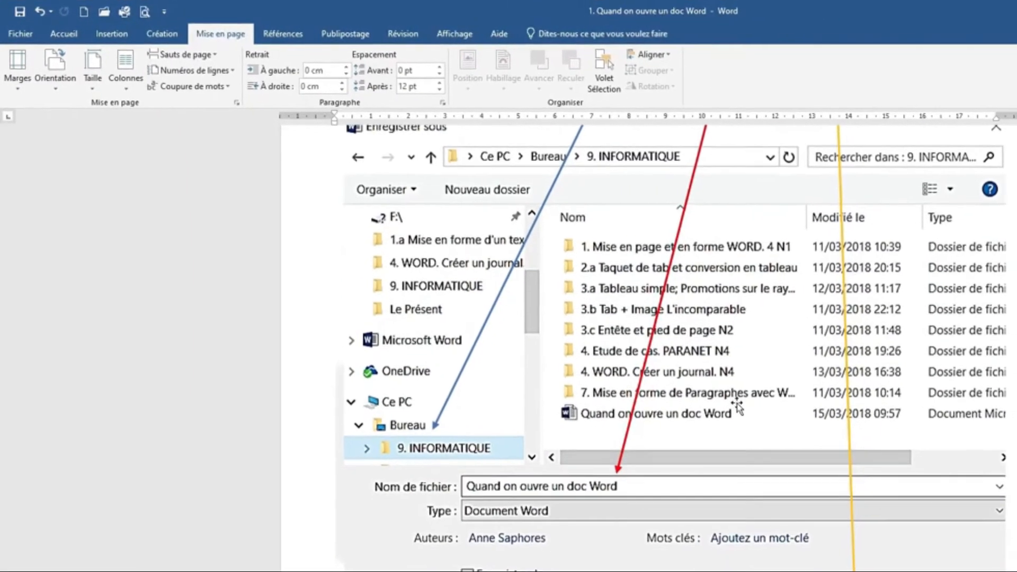
scroll(737, 408, down, 10)
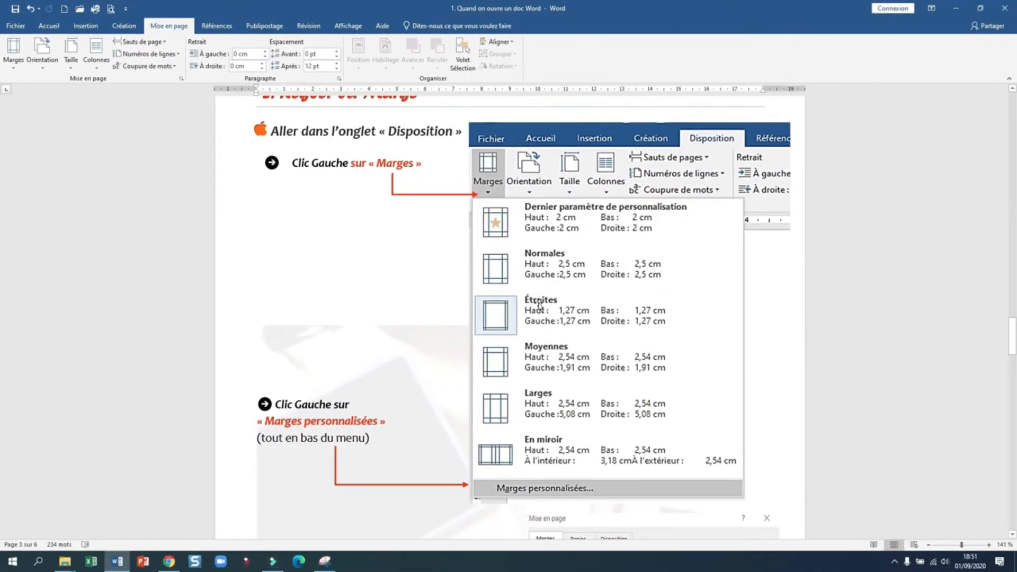
Step: Minimize Word and File Explorer, then start a new Document vierge in Word and zoom in
click(956, 8)
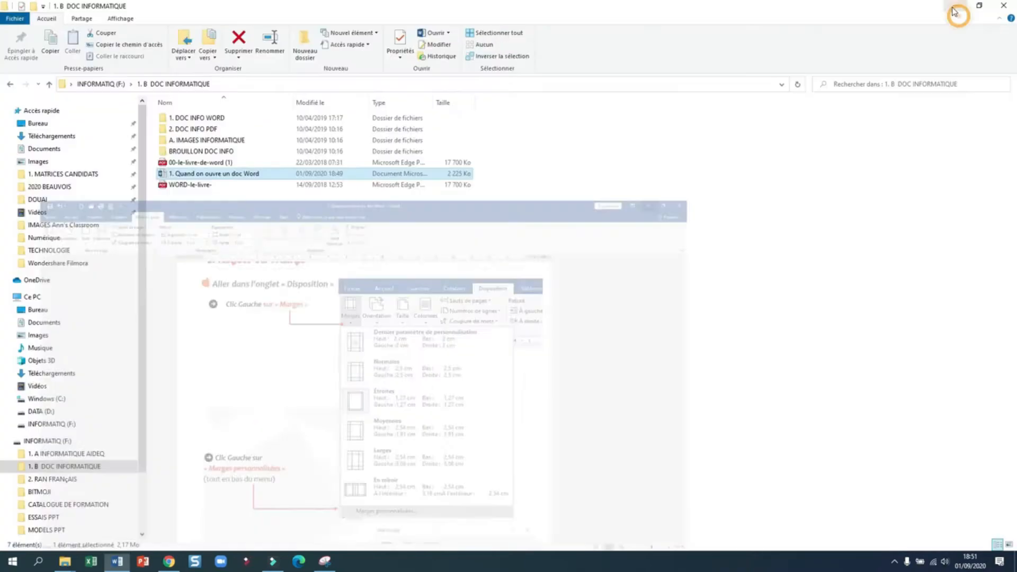
click(891, 8)
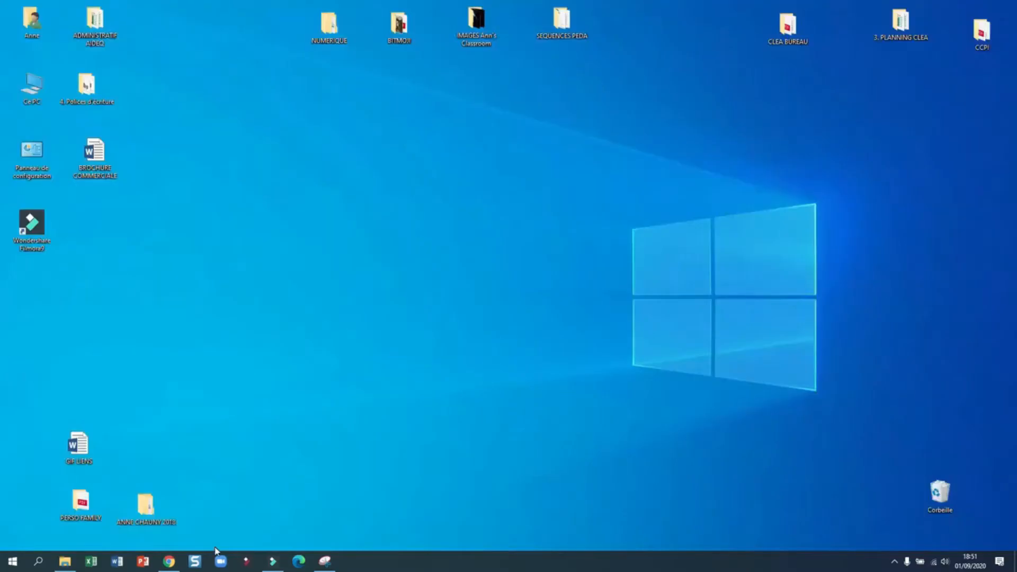
click(113, 562)
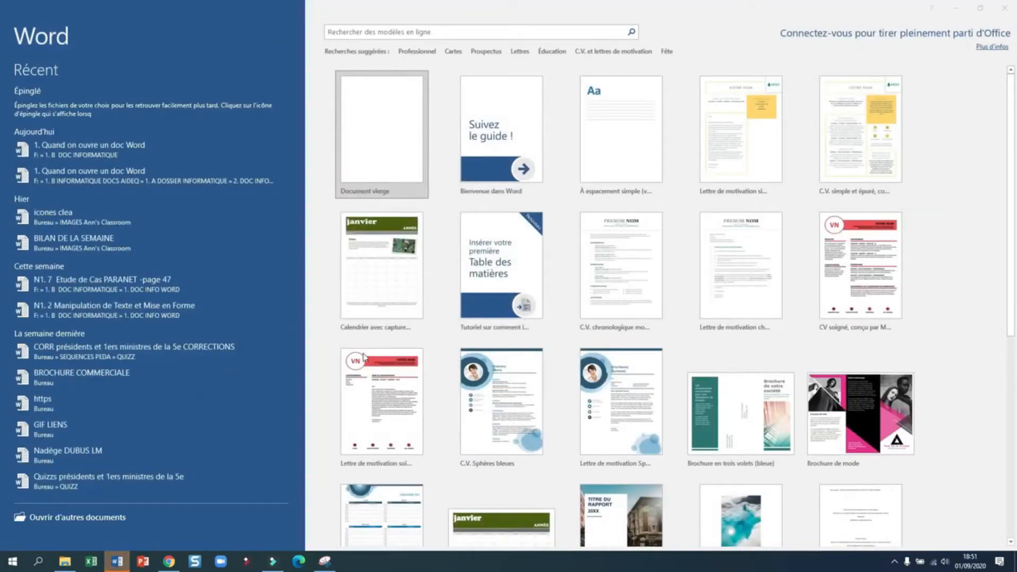
click(364, 143)
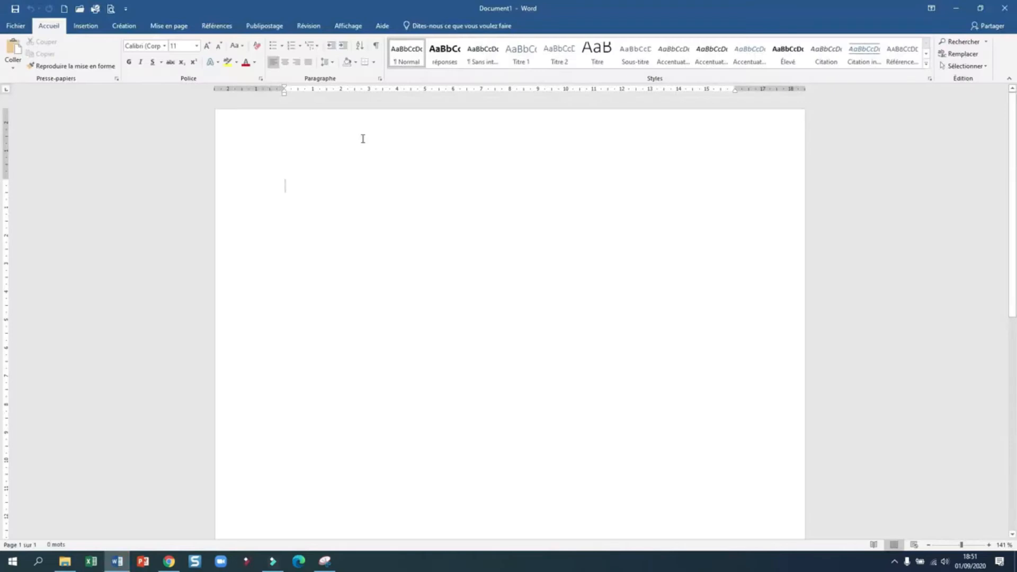
scroll(472, 206, up, 2)
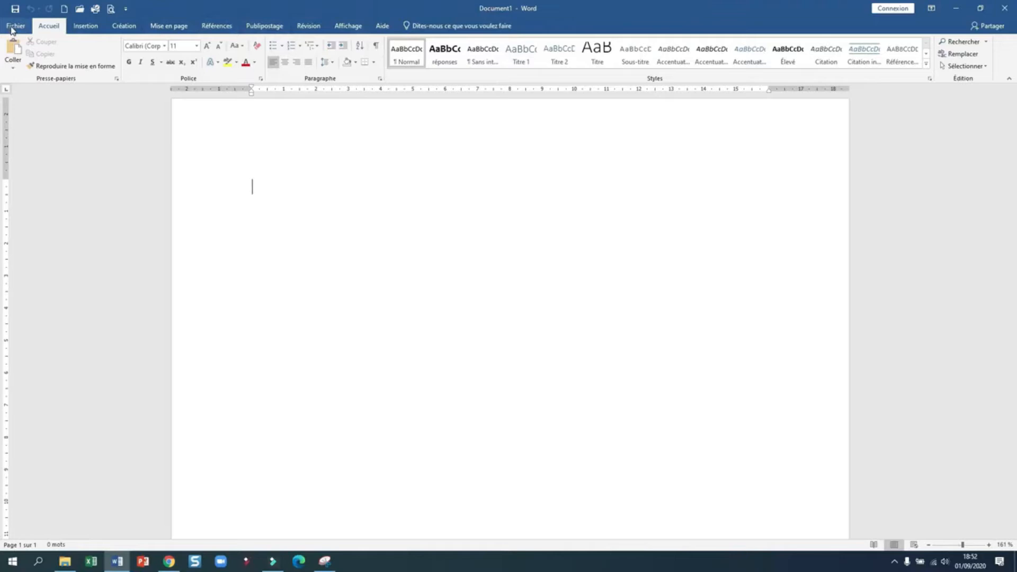
Step: Show the Fichier > Enregistrer sous options for Document1
click(12, 29)
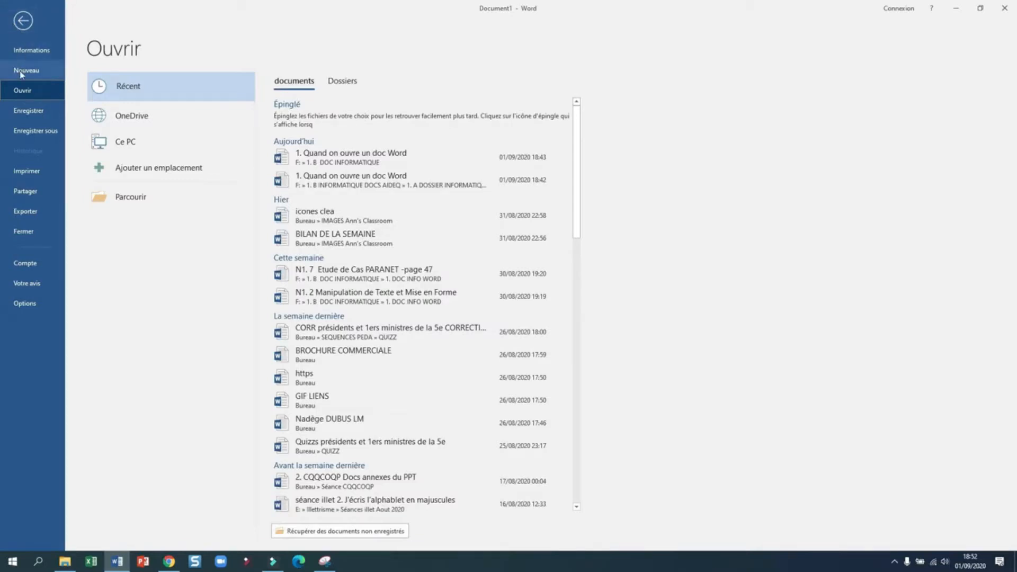
click(39, 137)
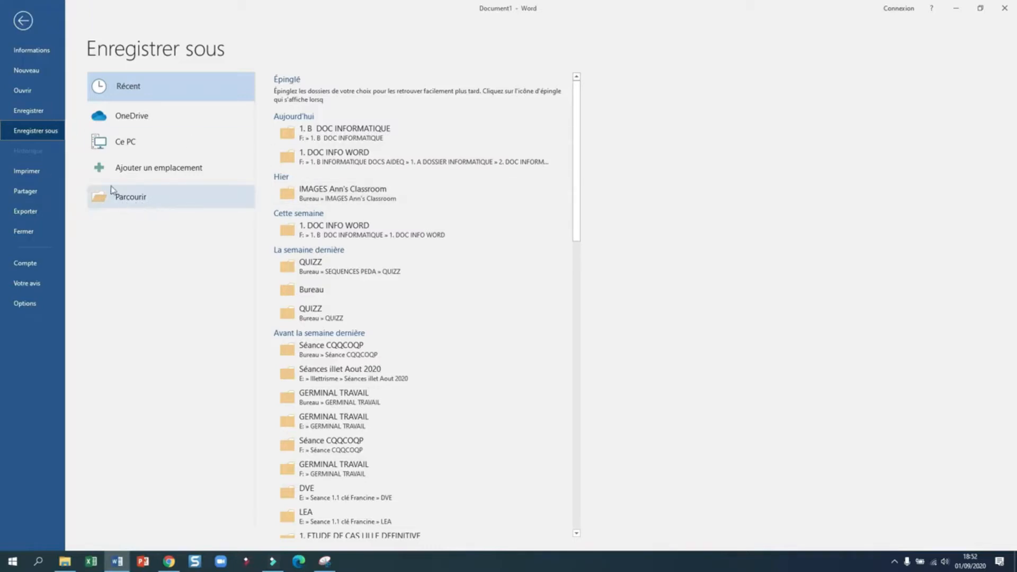
Step: Browse to the Documents folder and set the file name to 'TEST INFORMATIQUE', fixing the typo
click(154, 199)
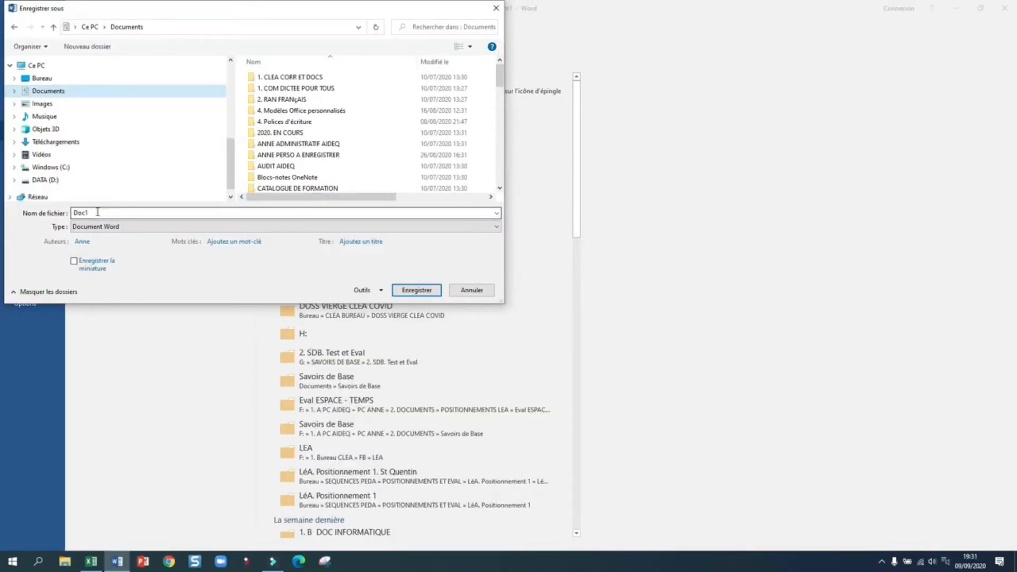
double_click(92, 212)
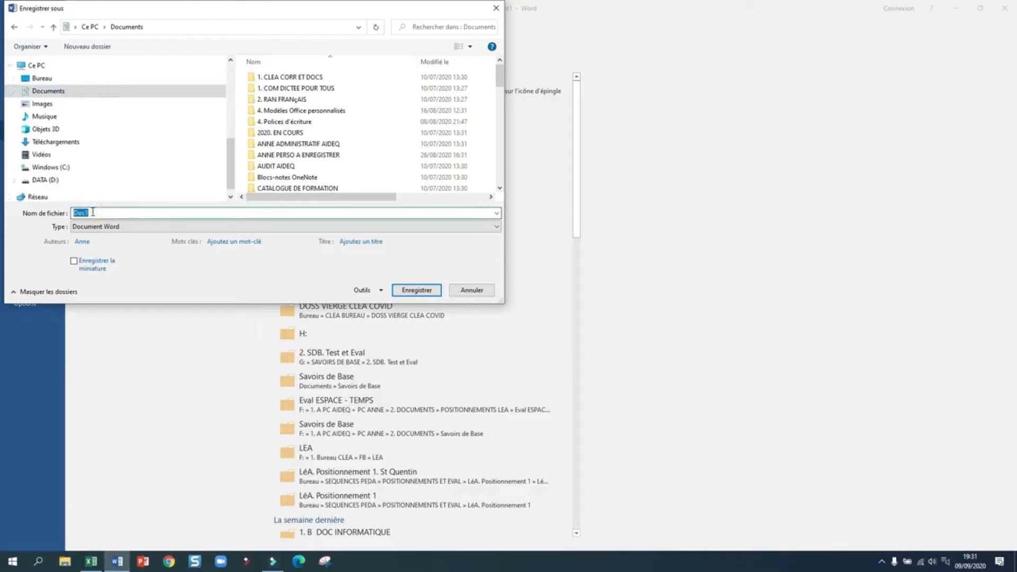
text(TEST INFORMATIQYUE)
key(BackSpace)
key(BackSpace)
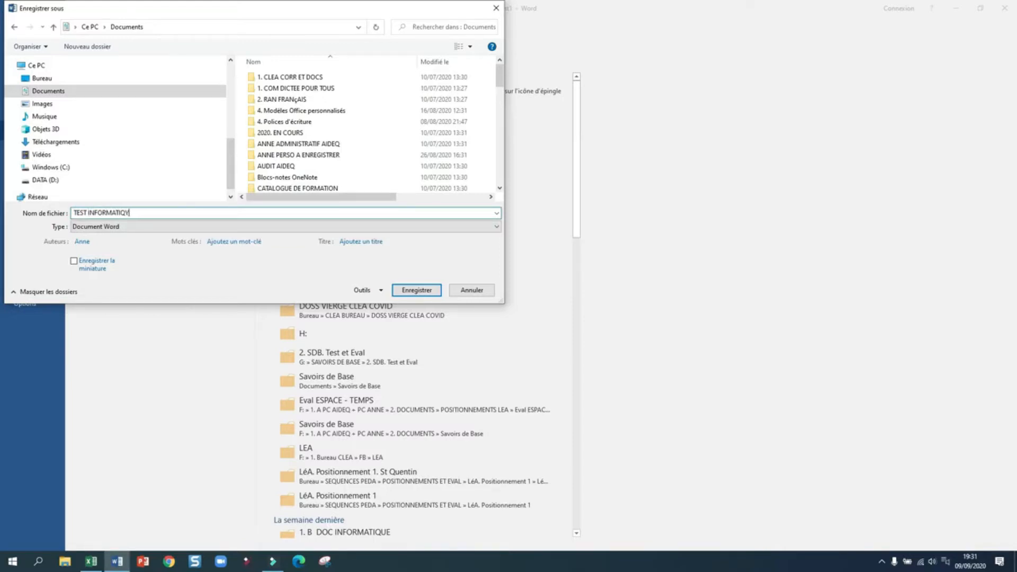
key(BackSpace)
text(UE)
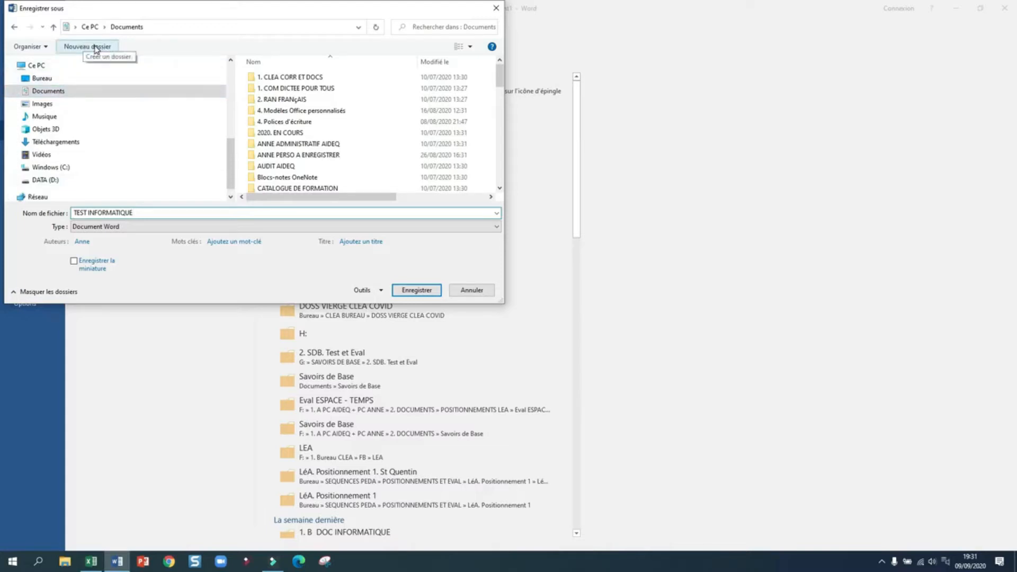
Step: Create a folder named 'DVE1.' plus the user's name and save TEST INFORMATIQUE inside it
click(96, 49)
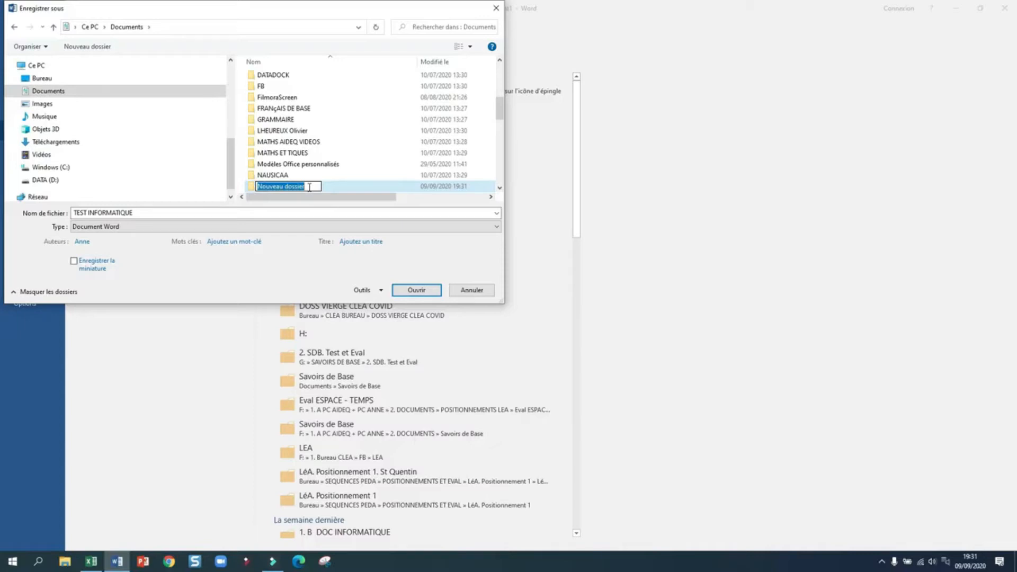
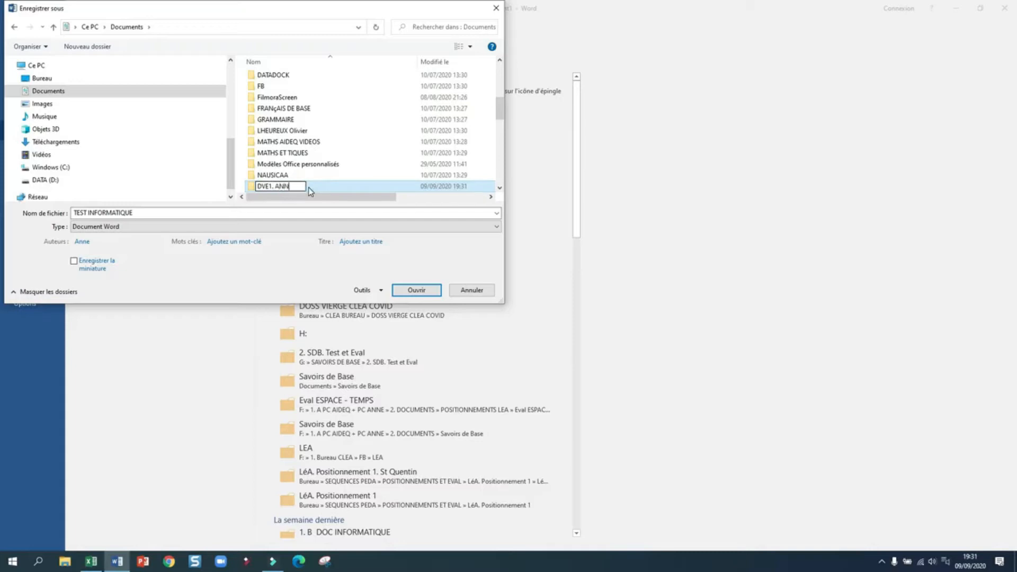
click(401, 293)
click(416, 290)
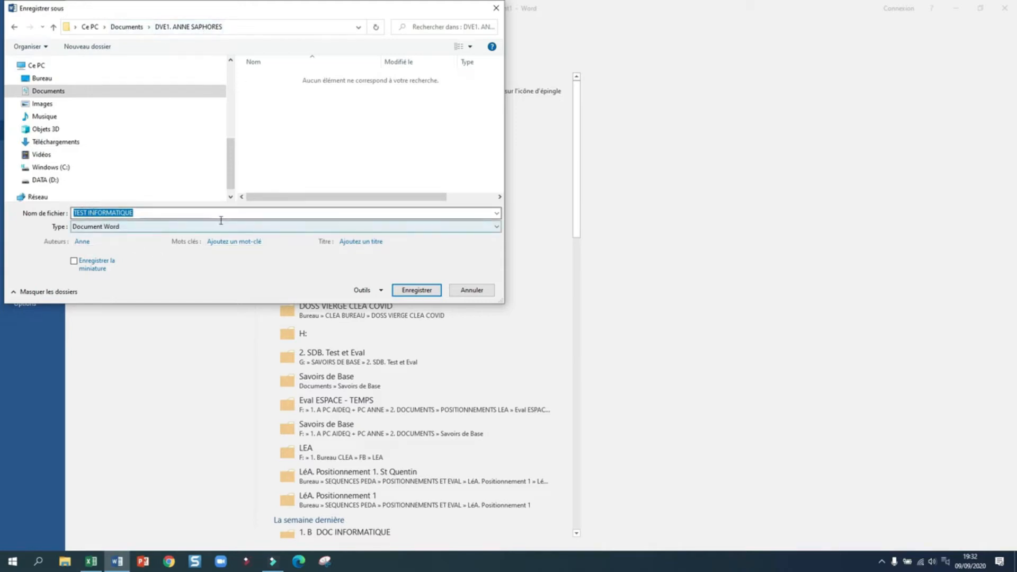
click(410, 290)
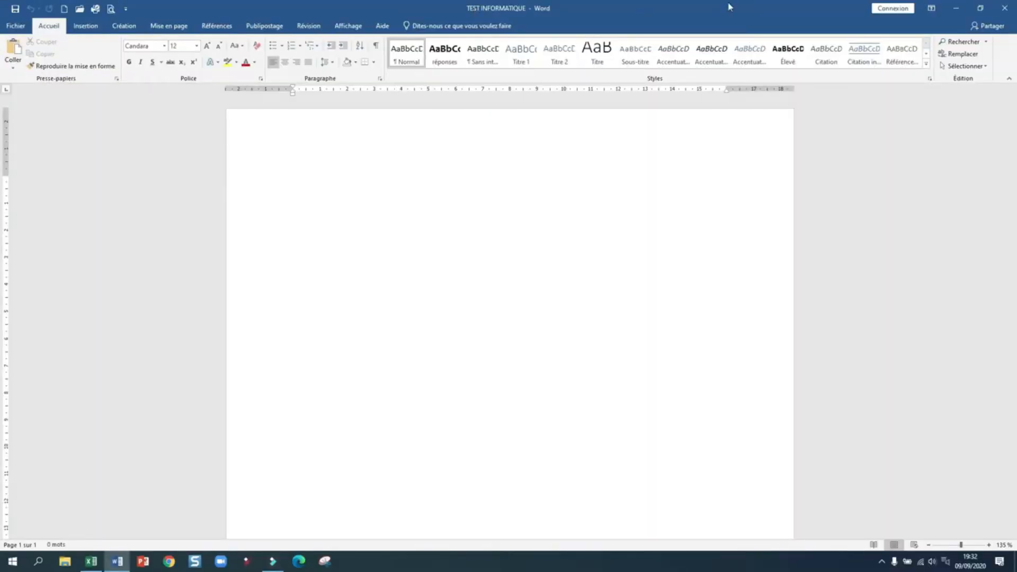
Step: Close the TEST INFORMATIQUE document window
click(1006, 9)
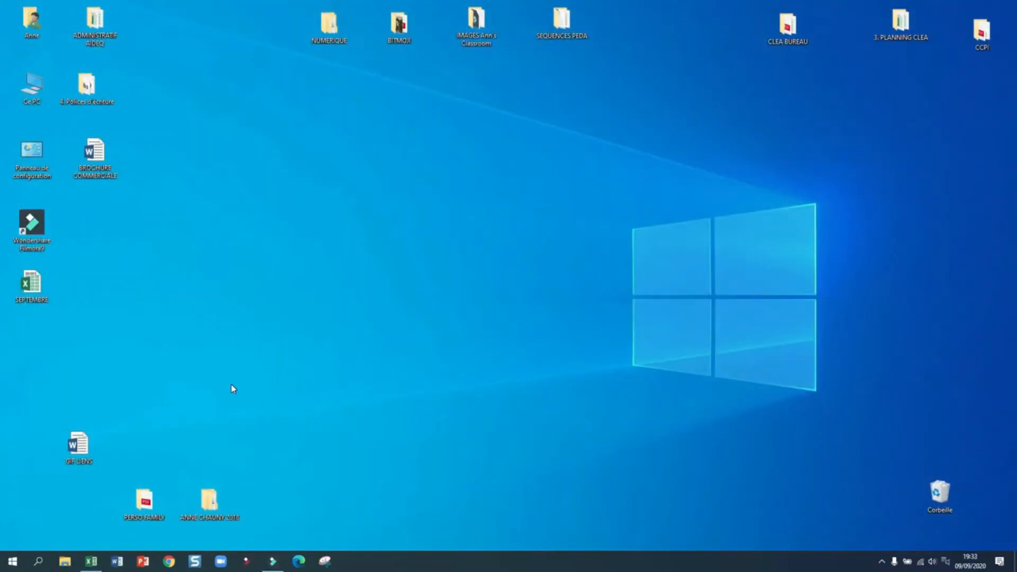
Step: In File Explorer, go through Documents into the DVE1 folder and open TEST INFORMATIQUE in Word
click(63, 563)
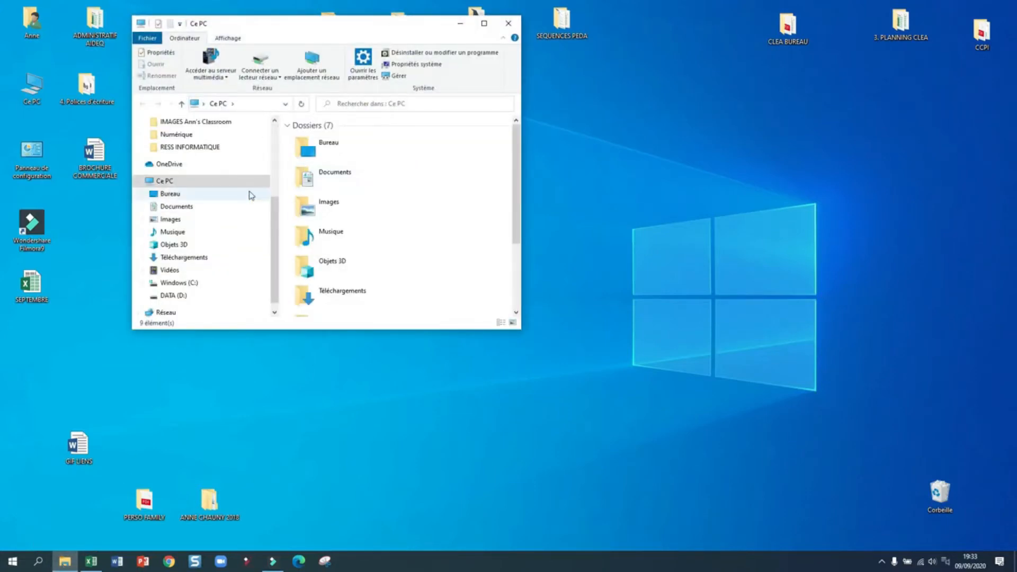
double_click(338, 176)
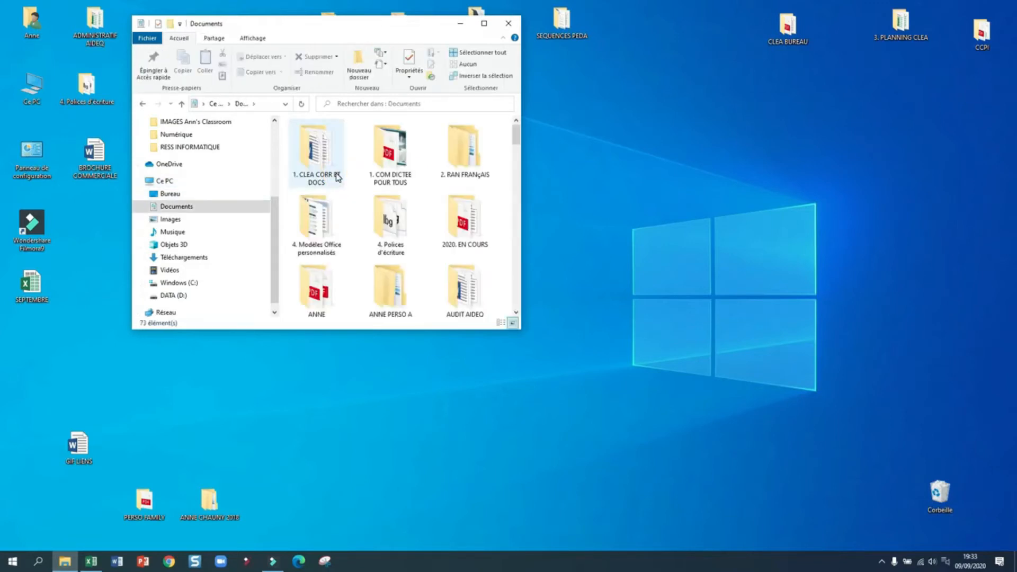
scroll(452, 201, down, 3)
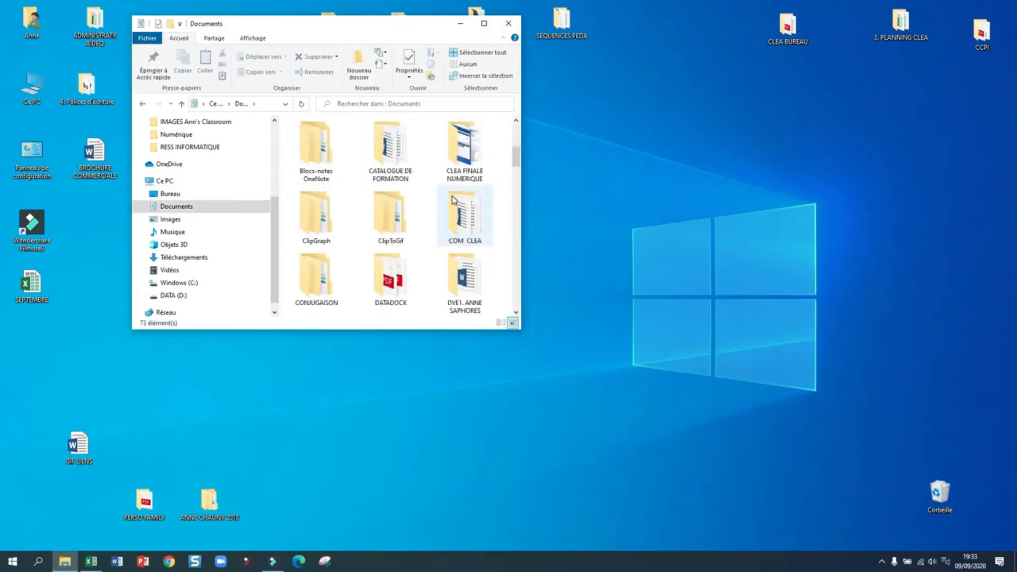
scroll(453, 200, down, 1)
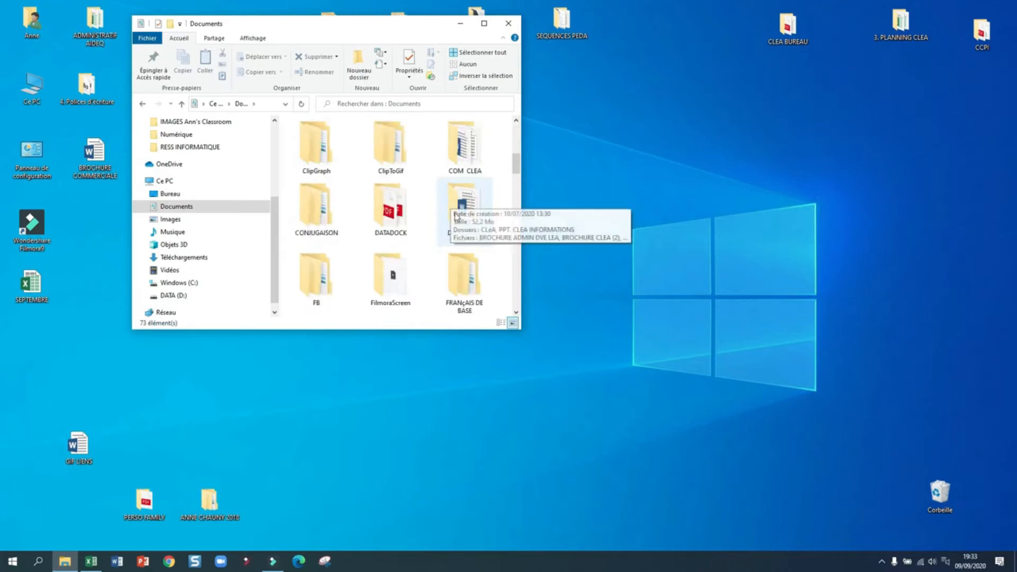
double_click(467, 224)
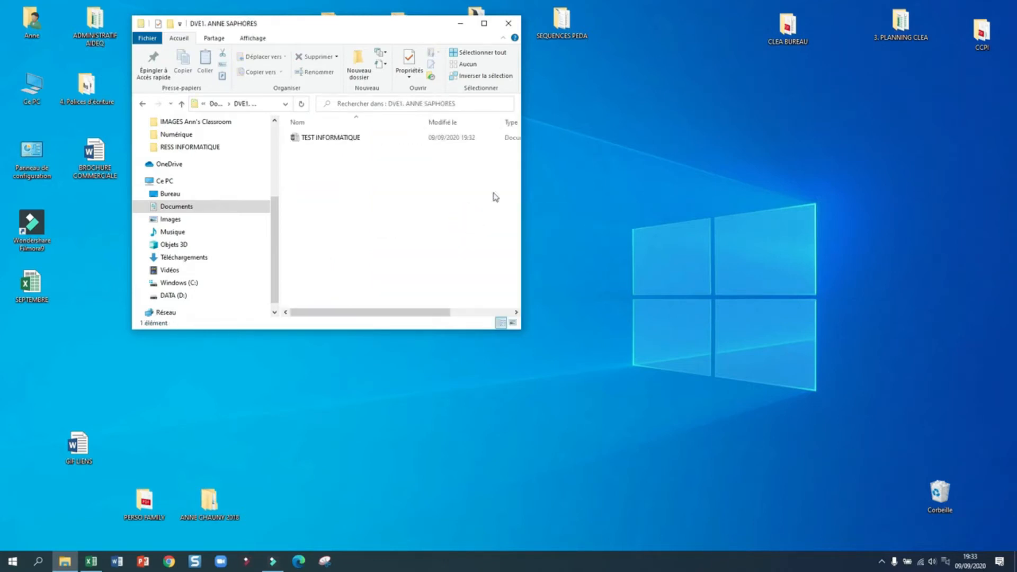
double_click(369, 142)
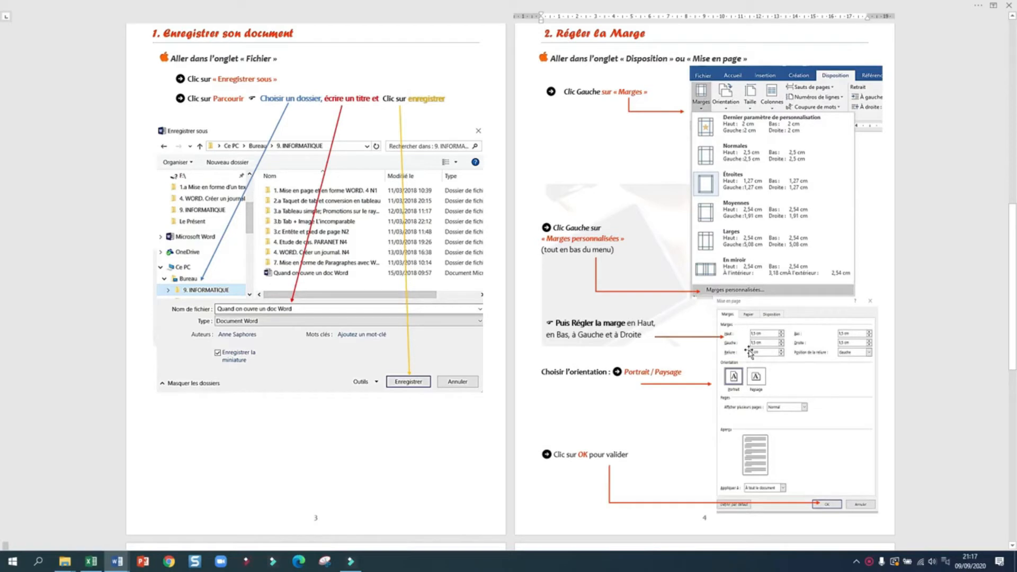
Step: Switch to the 'TEST INFORMATIQUE - Word' window from the taskbar preview
mouse_move(114, 563)
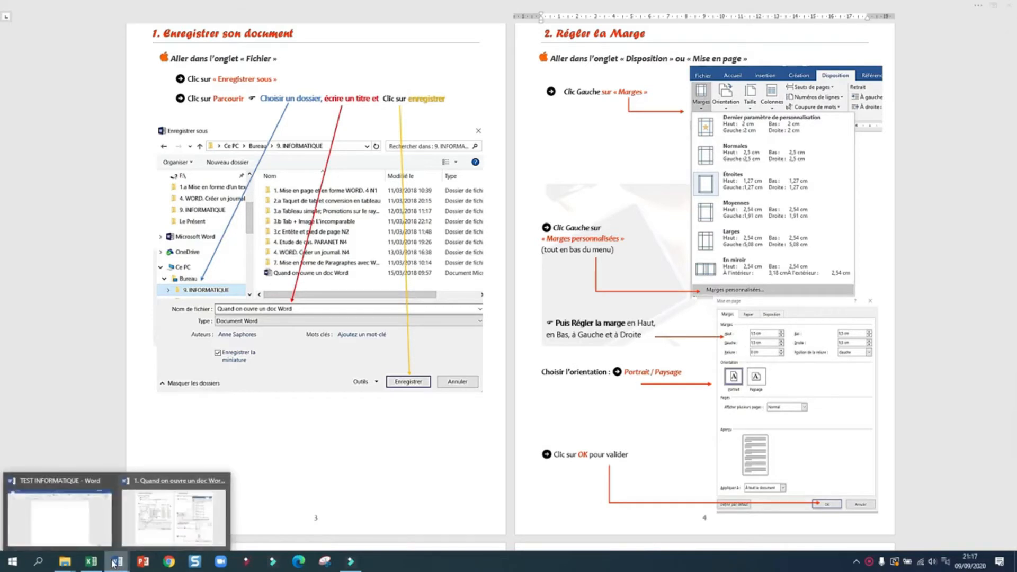
click(62, 514)
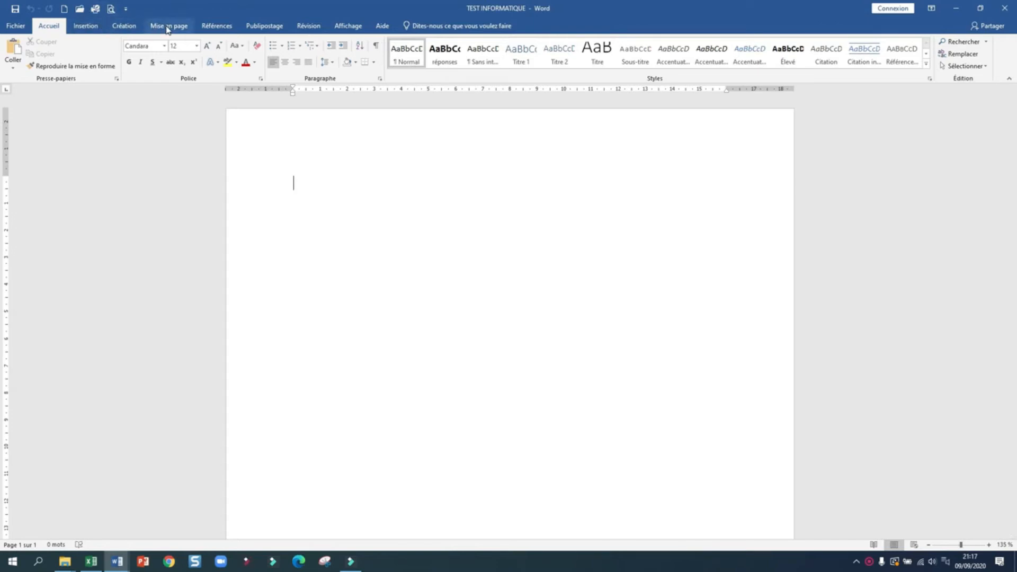
Step: Open Marges personnalisées from the Mise en page > Marges list
click(167, 27)
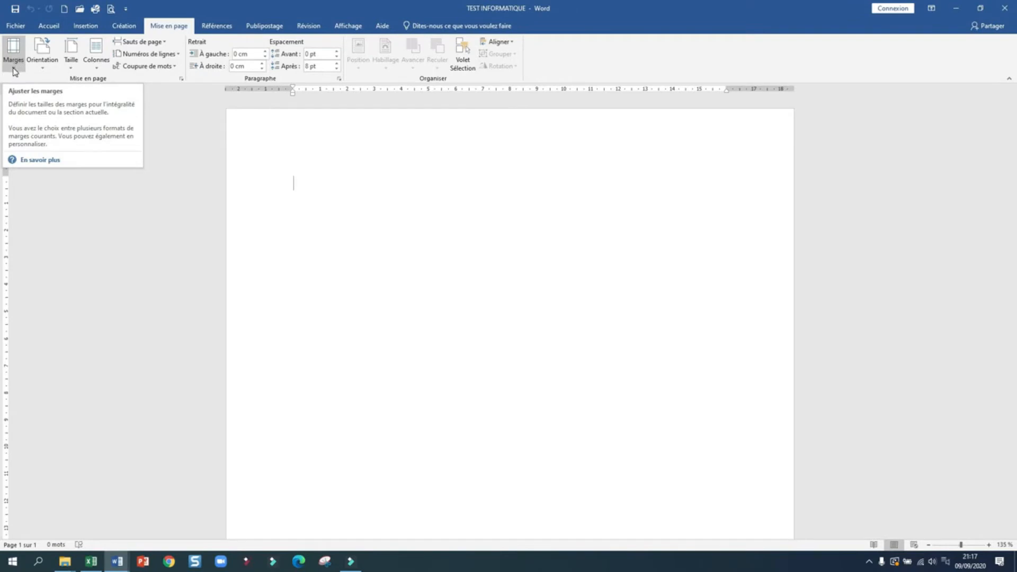
click(15, 71)
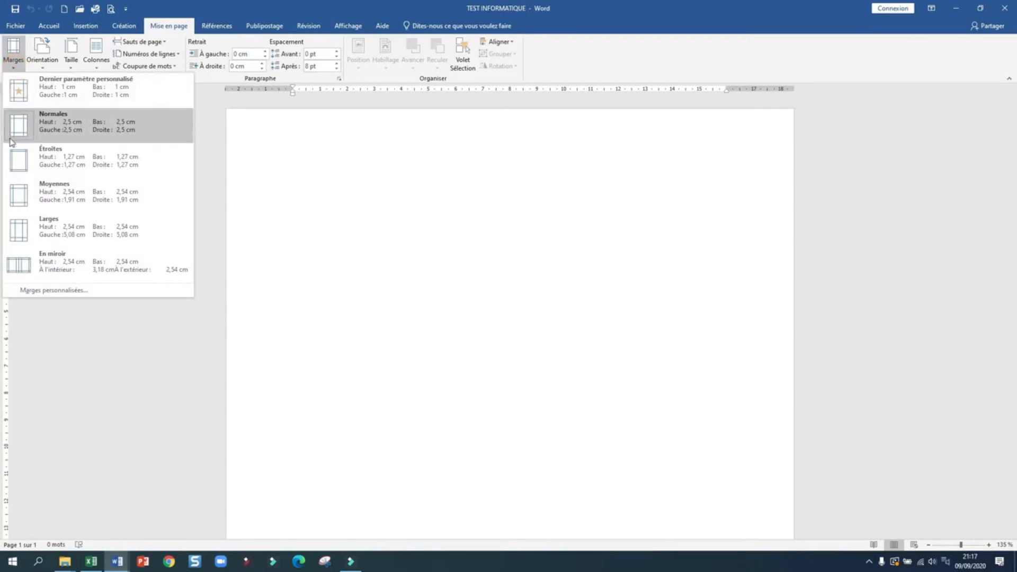
click(28, 291)
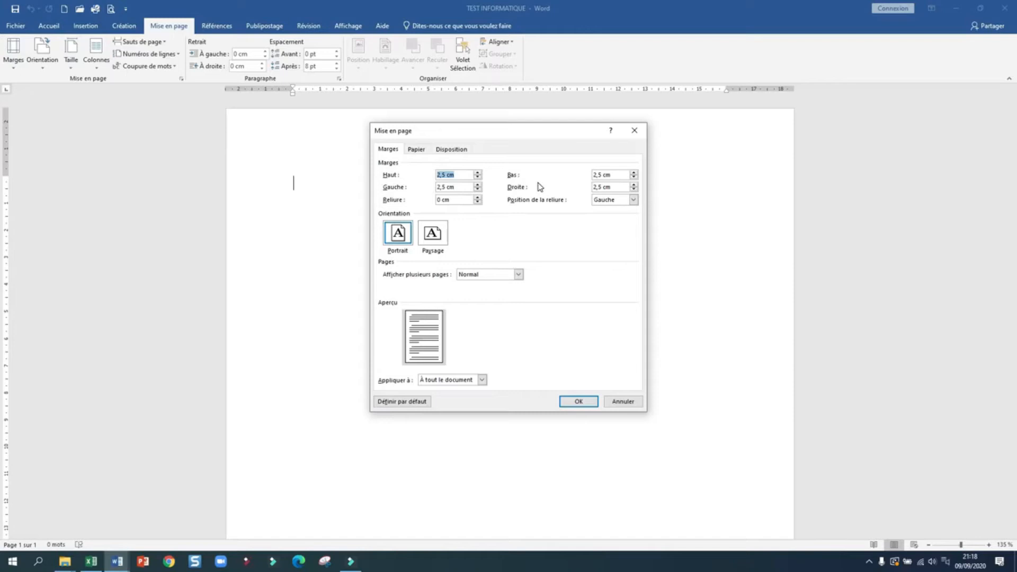
Step: Lower the top margin (Haut) to 1,5 cm
click(477, 178)
click(478, 178)
click(478, 178)
click(477, 178)
click(478, 178)
click(477, 178)
click(477, 178)
click(477, 178)
click(477, 179)
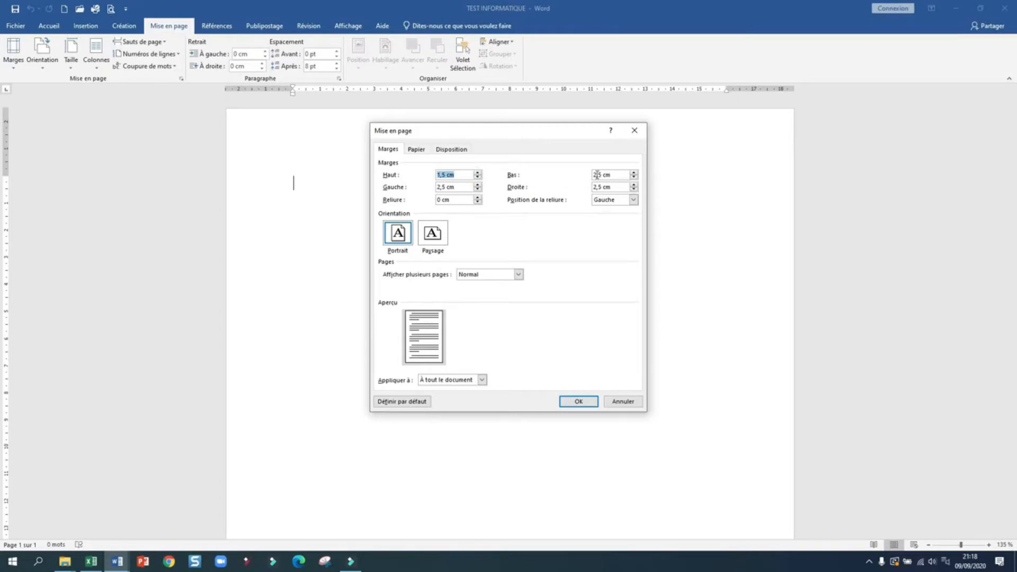
Step: Lower the bottom margin (Bas) to 1,5 cm
click(633, 178)
click(634, 178)
click(634, 179)
click(634, 179)
click(634, 179)
click(634, 179)
click(634, 179)
click(634, 179)
click(634, 179)
click(634, 179)
Step: Change the left margin (Gauche) to 2 cm
click(446, 187)
key(BackSpace)
key(BackSpace)
click(602, 187)
Step: Set the right margin (Droite) to 1,5 cm, keep Portrait orientation, and apply the margins
key(BackSpace)
key(BackSpace)
text(1)
click(434, 234)
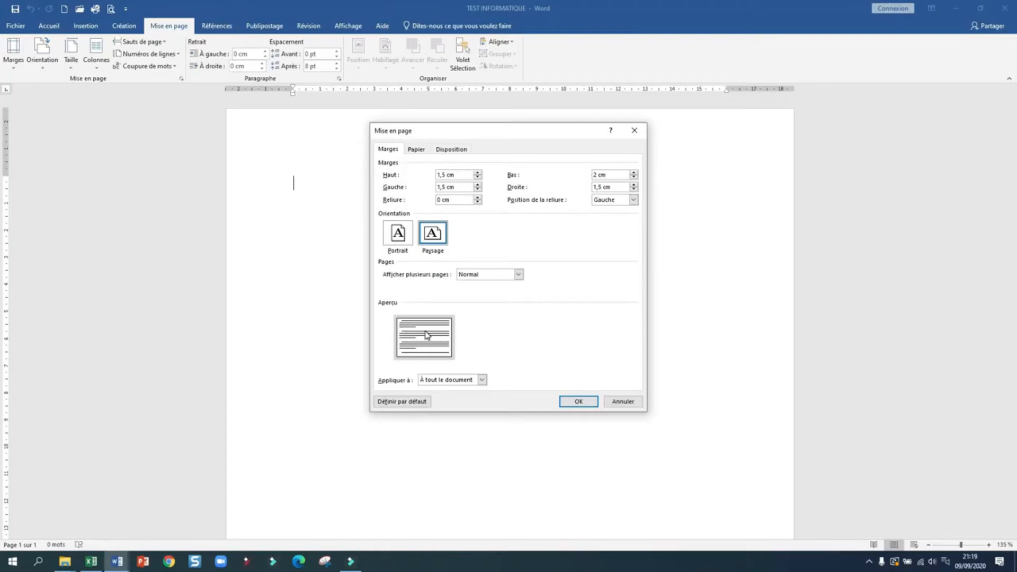
click(393, 237)
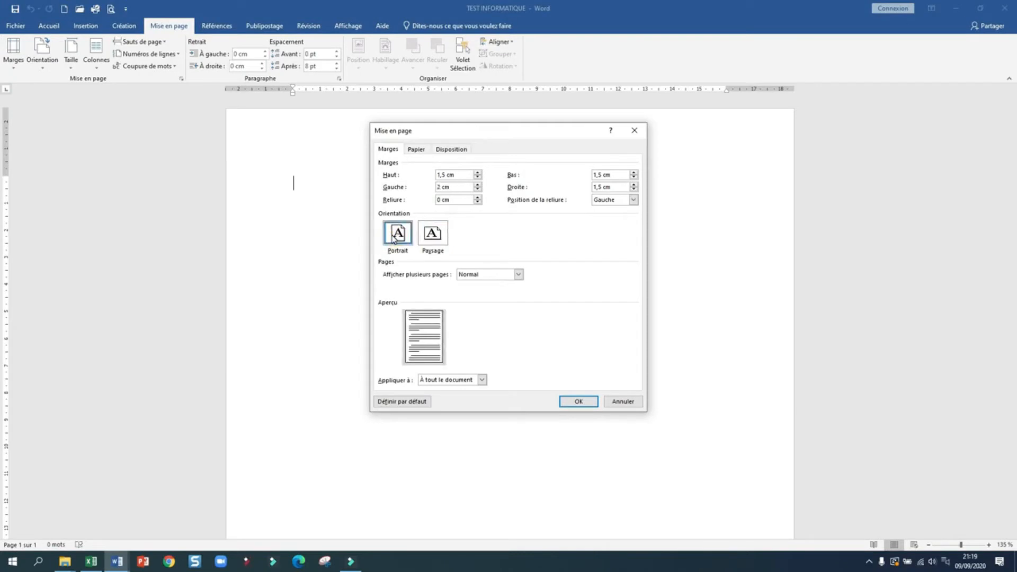
click(580, 404)
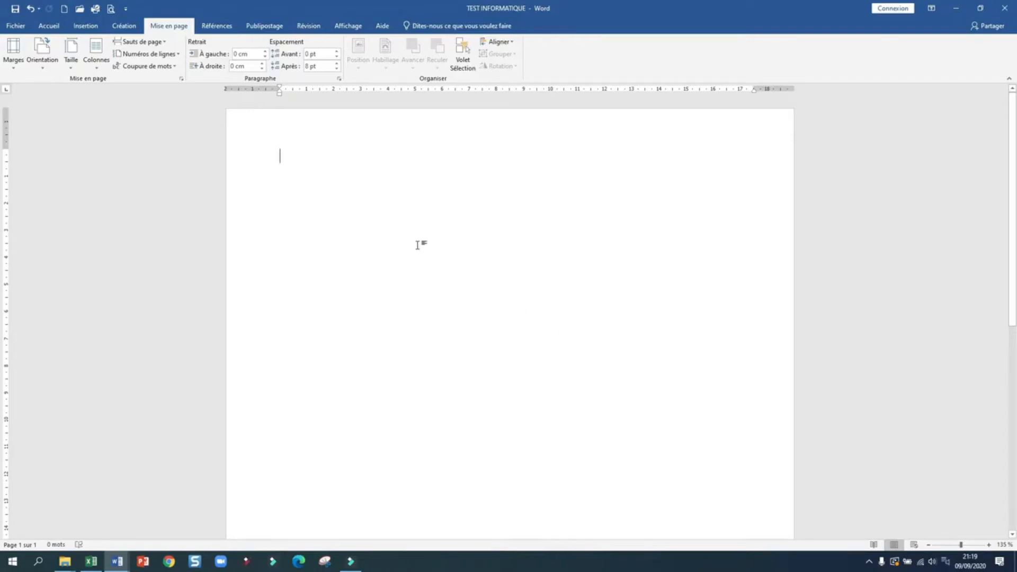
Step: Recheck the values under Marges personnalisées, confirm them, and minimize TEST INFORMATIQUE
click(11, 60)
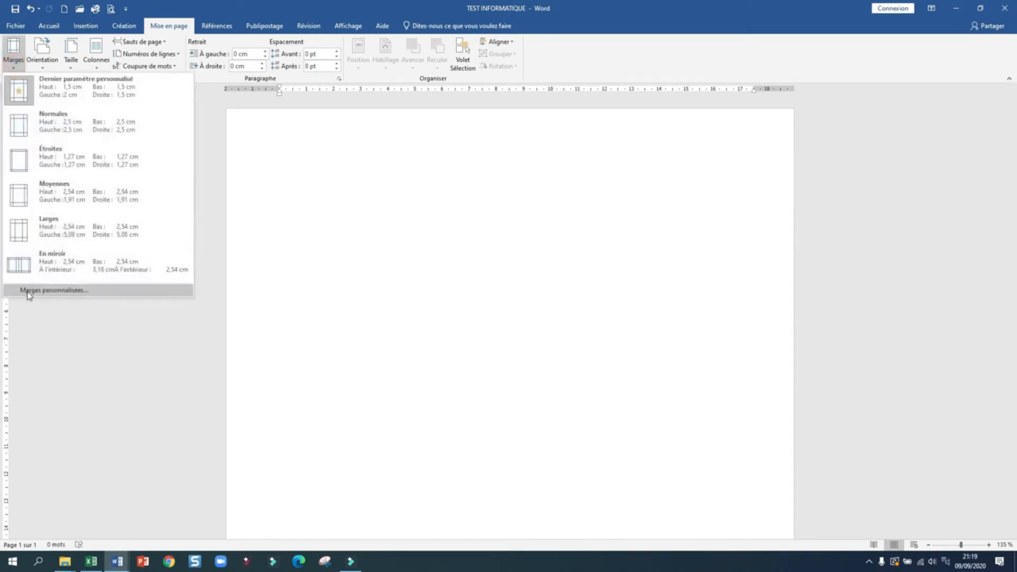
click(28, 293)
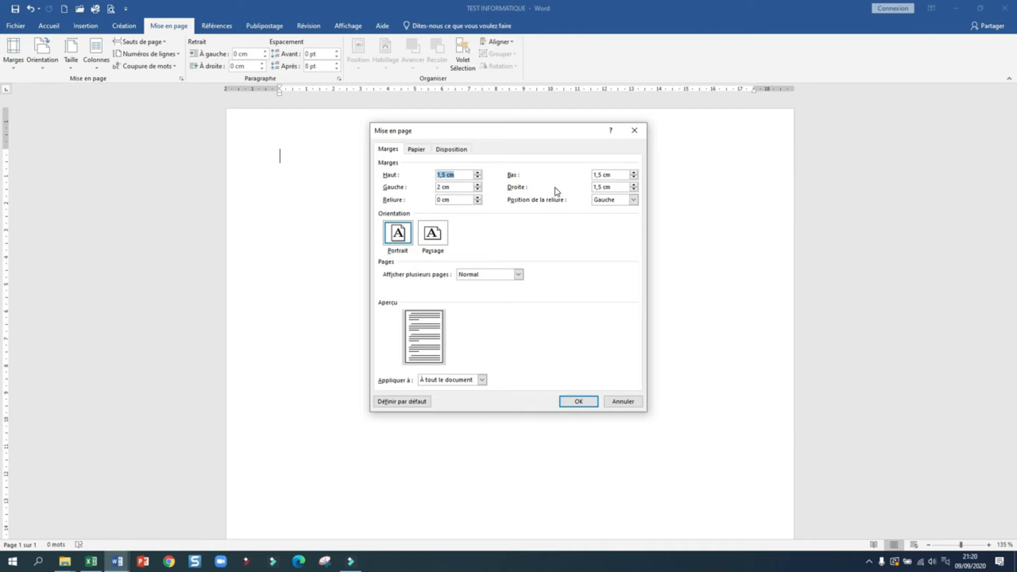
click(573, 403)
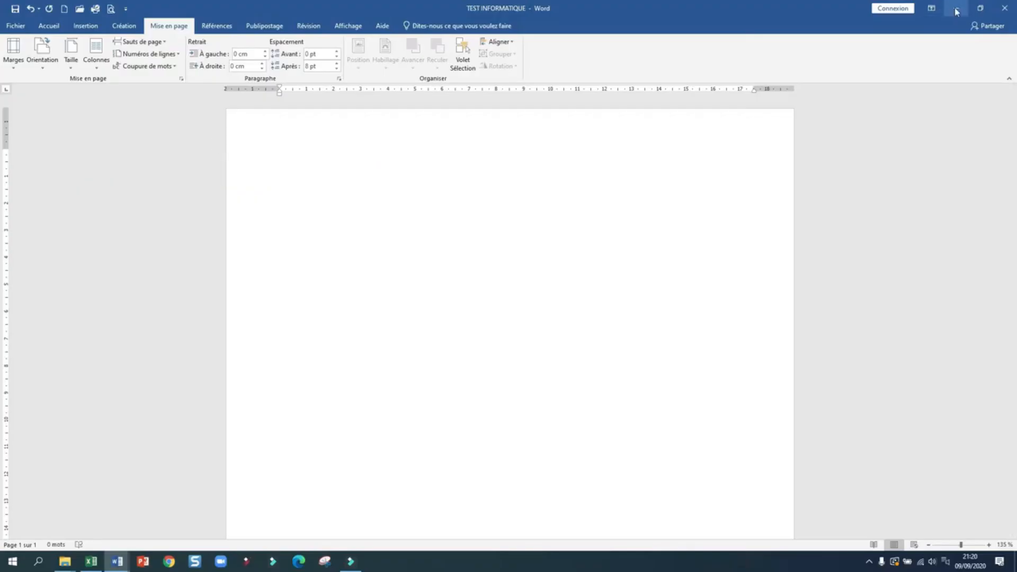
click(956, 8)
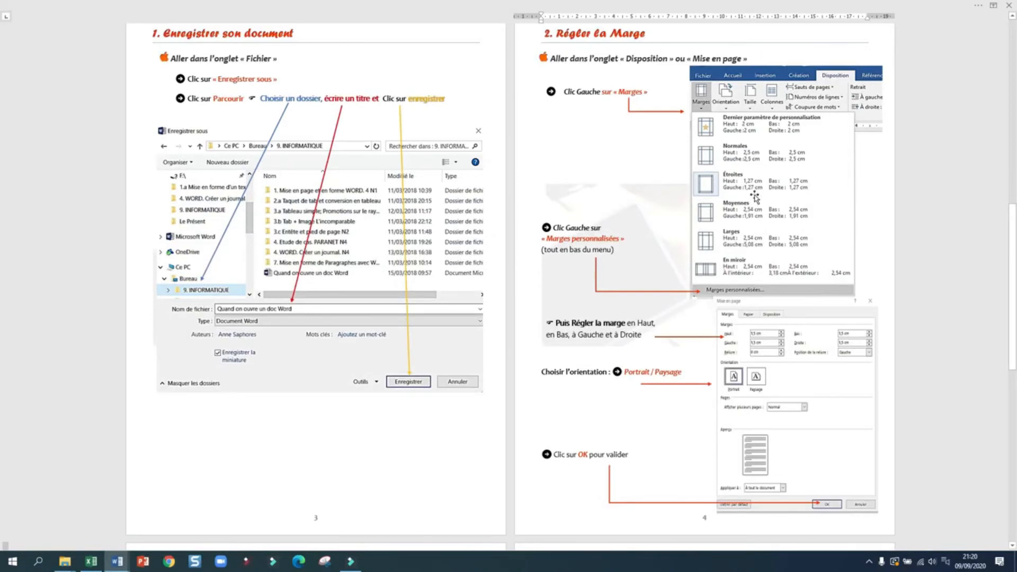
Step: Scroll the guide to sections 3 Mettre en forme le texte and 4 Mise à jour de [Normal]
scroll(754, 197, down, 8)
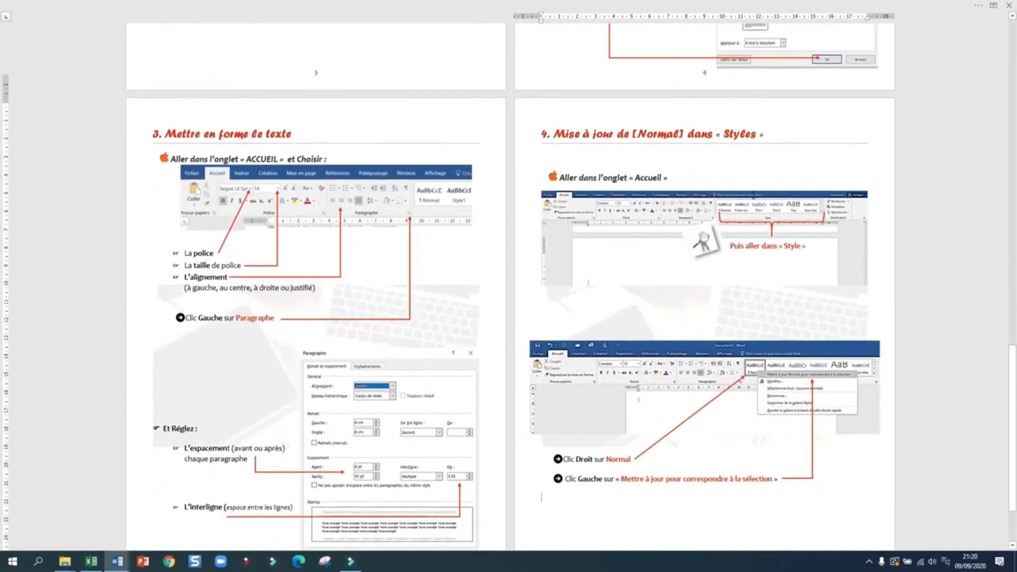
scroll(754, 197, down, 2)
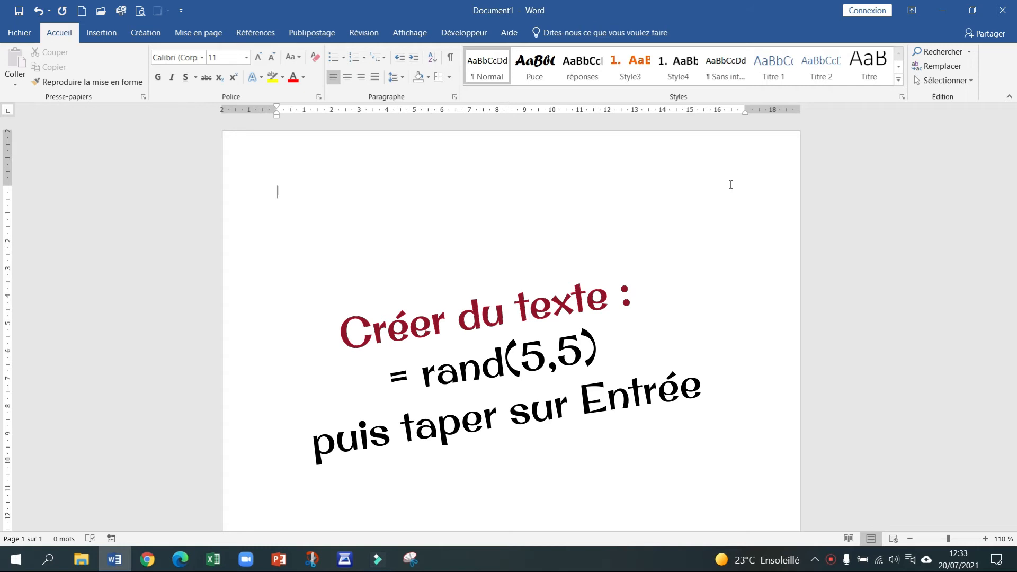
Step: Enter =rand(5,5) to generate five French sample paragraphs, then return to the top
text(=ran)
text(d(5,5))
key(Return)
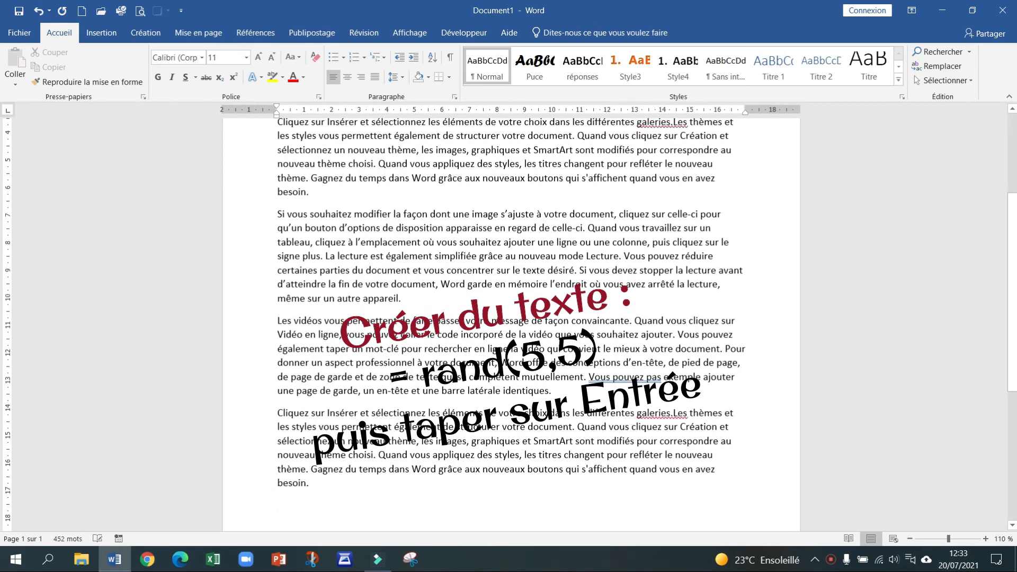
scroll(503, 240, up, 3)
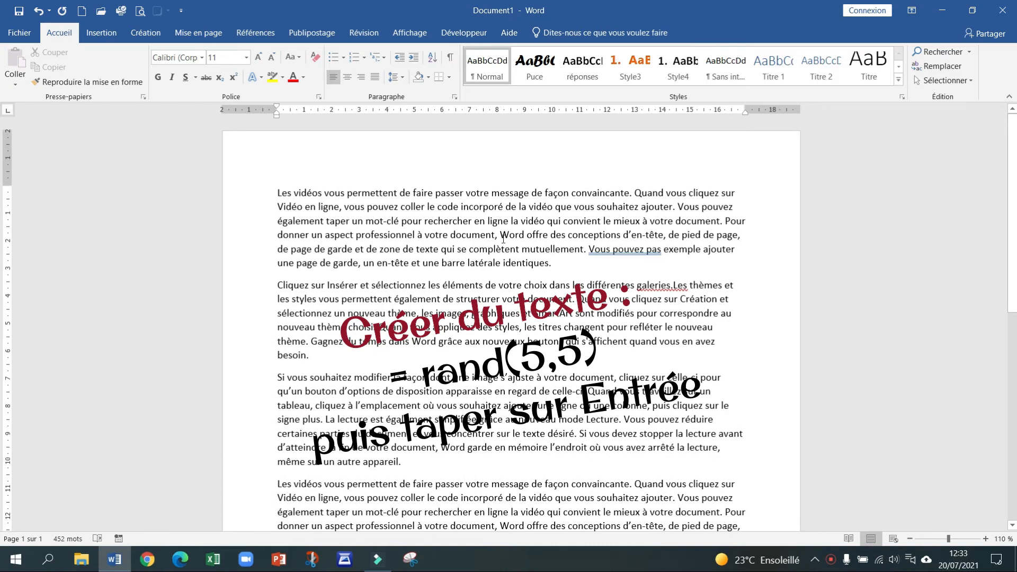
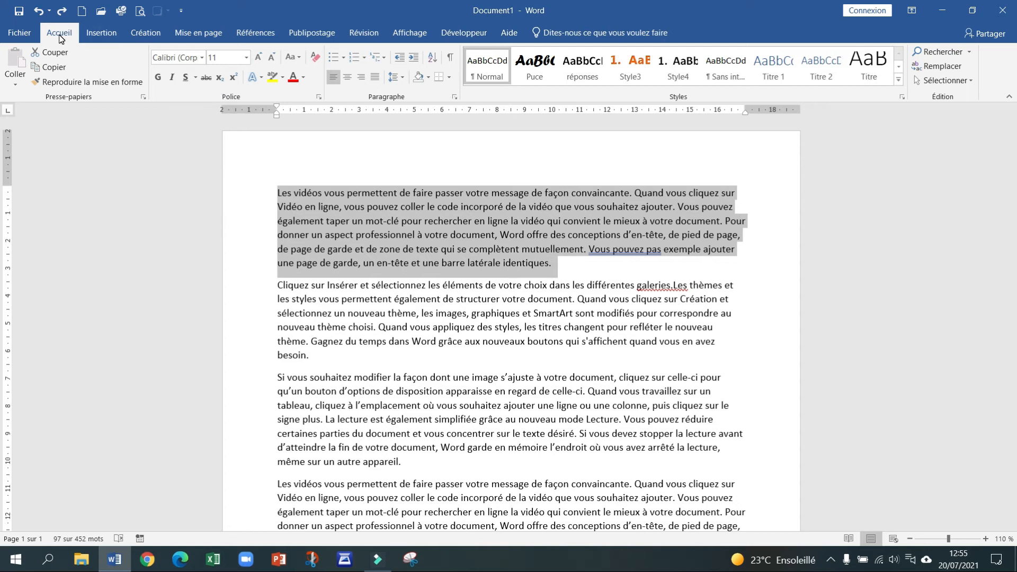
Step: Look through the Insertion, Création and Mise en page ribbon tabs, then return to Accueil
click(101, 33)
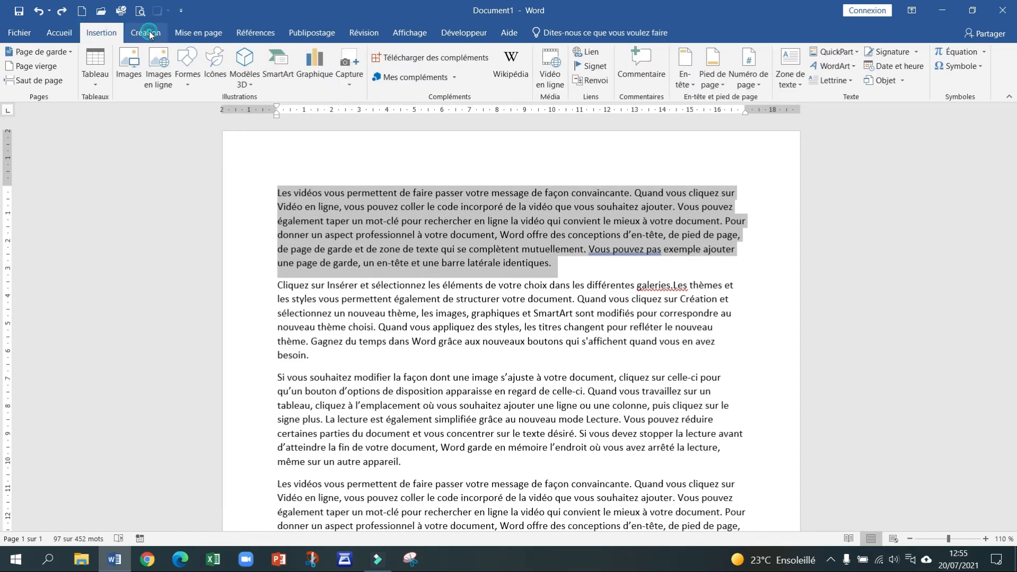
click(145, 33)
click(184, 34)
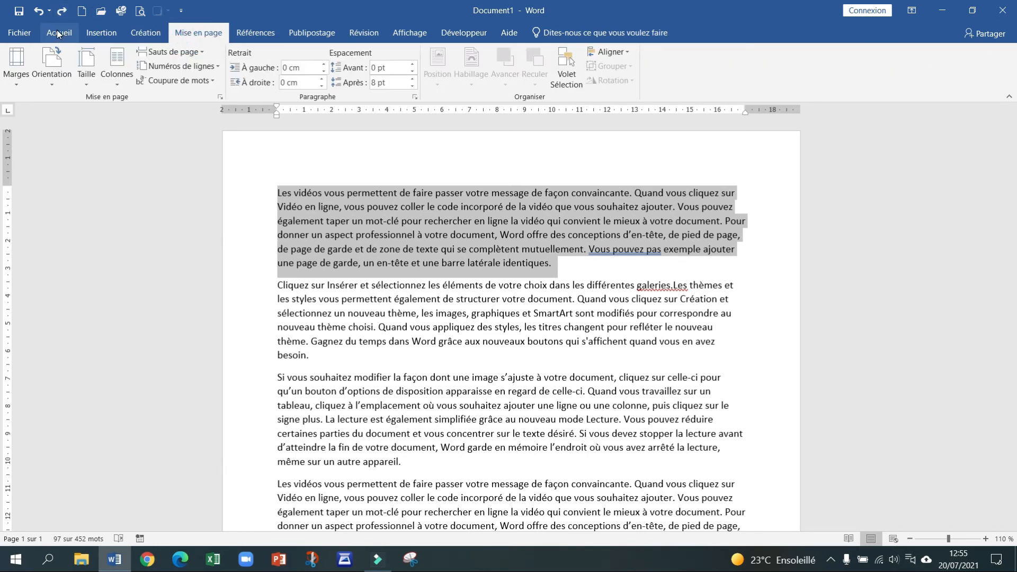
click(58, 34)
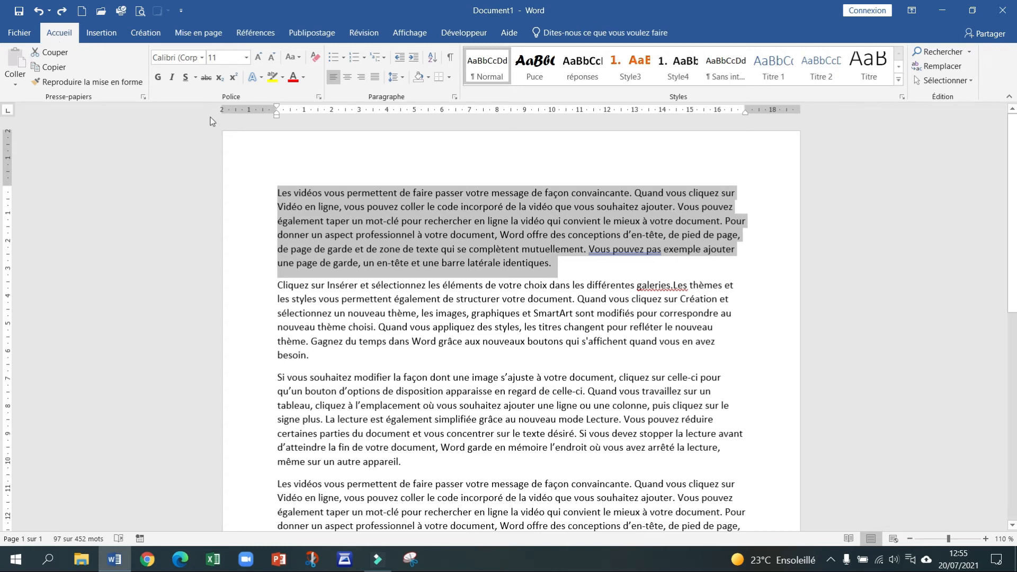
Step: Change the first paragraph's font from Calibri to Comic Sans MS
click(203, 58)
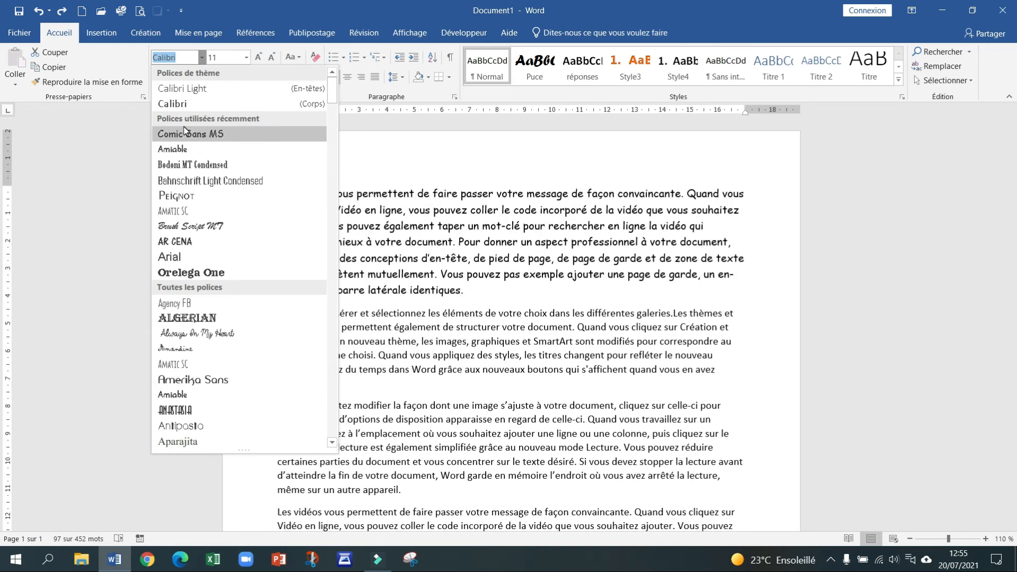
scroll(220, 238, down, 15)
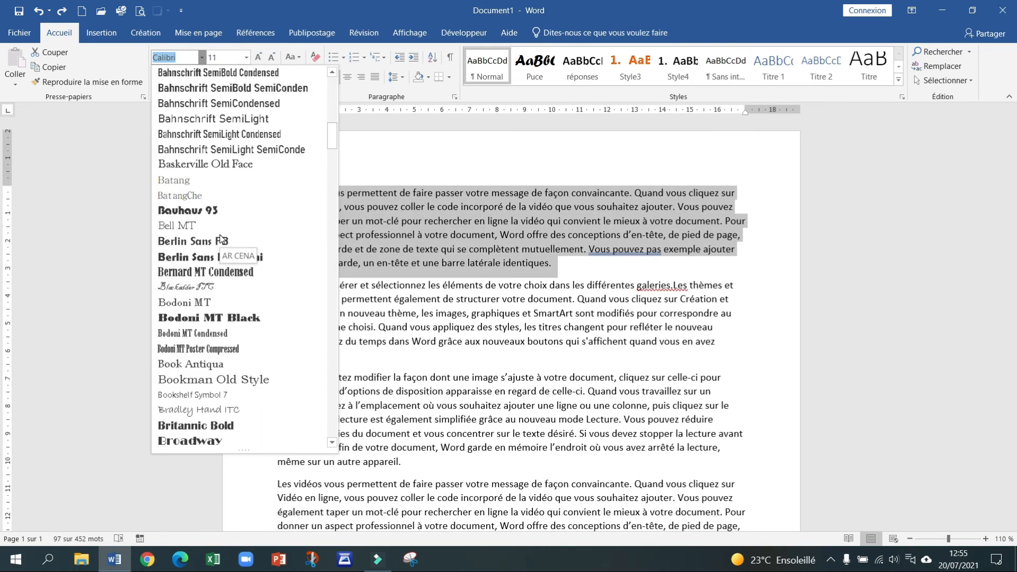
scroll(220, 237, down, 8)
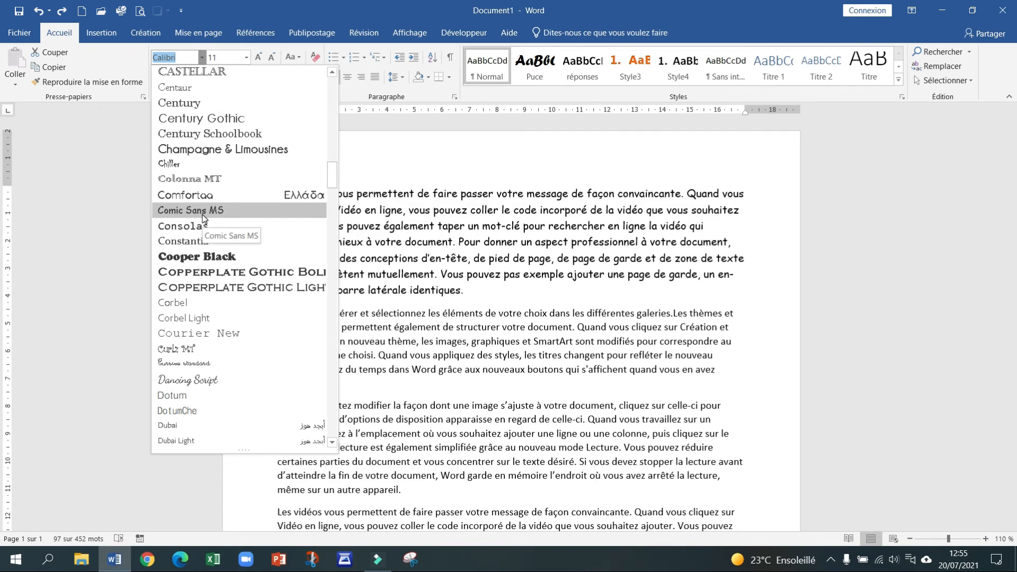
click(201, 215)
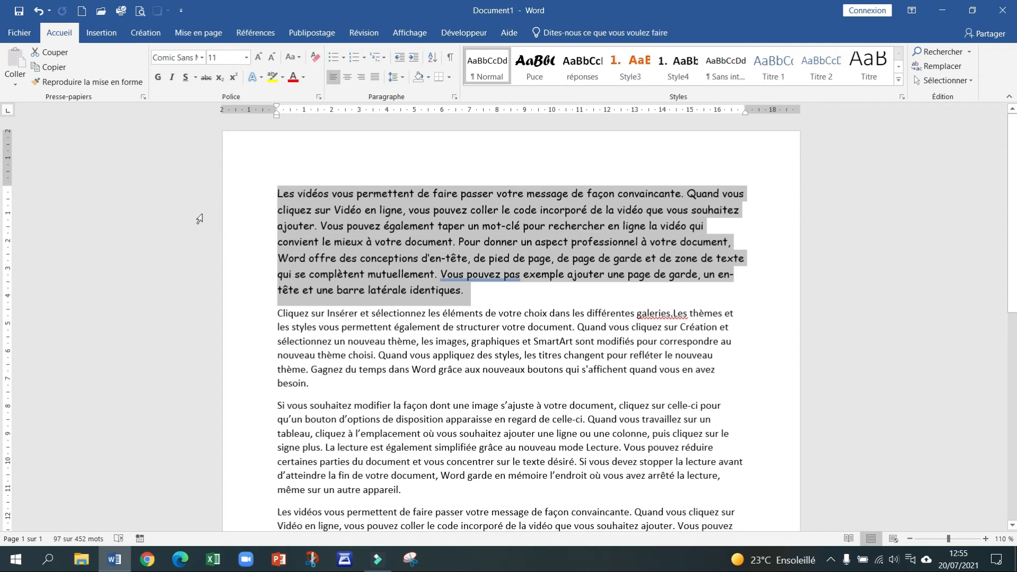
Step: Set the first paragraph's font size to 14 pt
click(247, 57)
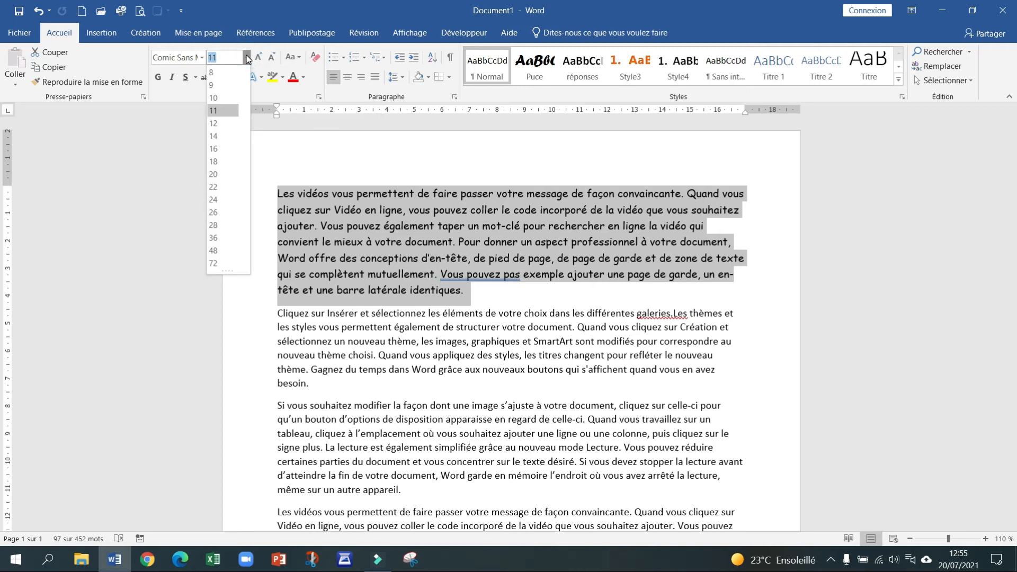
click(220, 137)
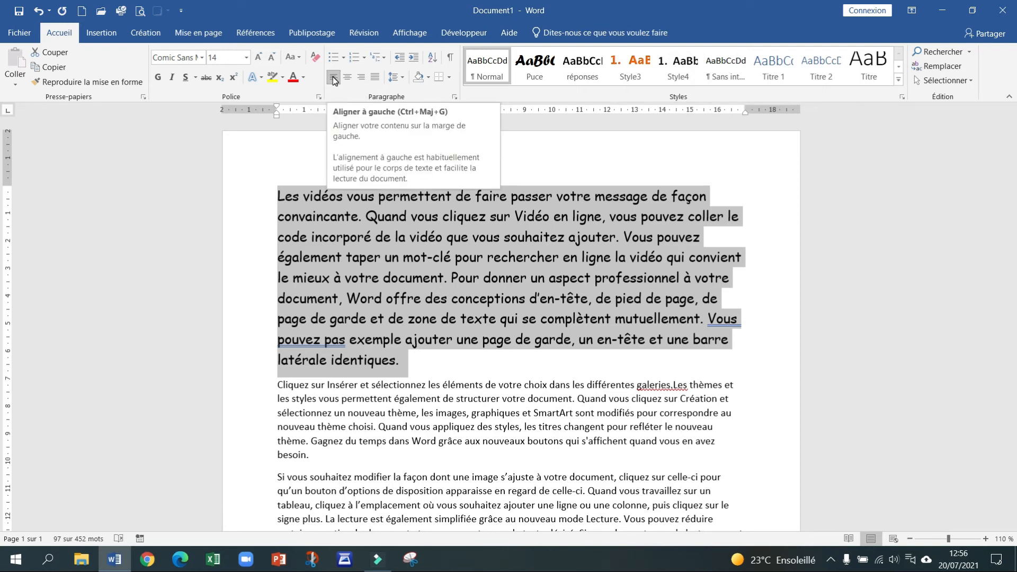
Step: Try centred and right alignment on the first paragraph, leaving it justified
click(349, 78)
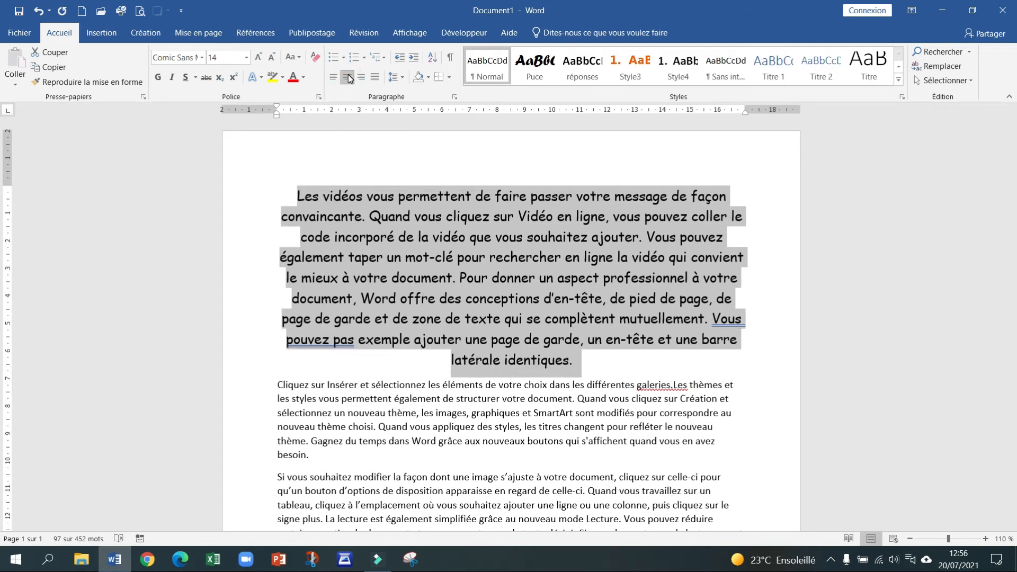
click(362, 78)
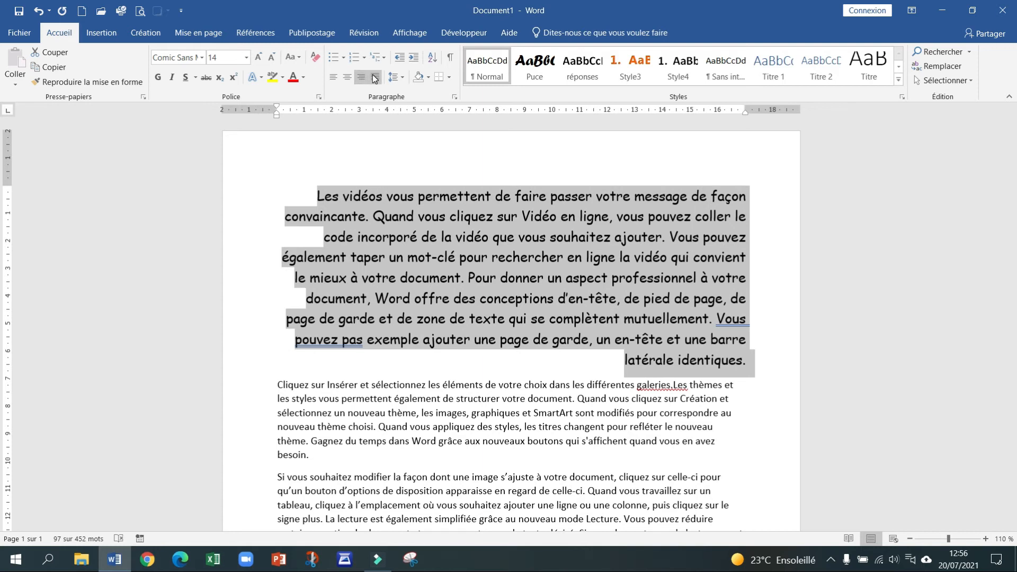
click(375, 78)
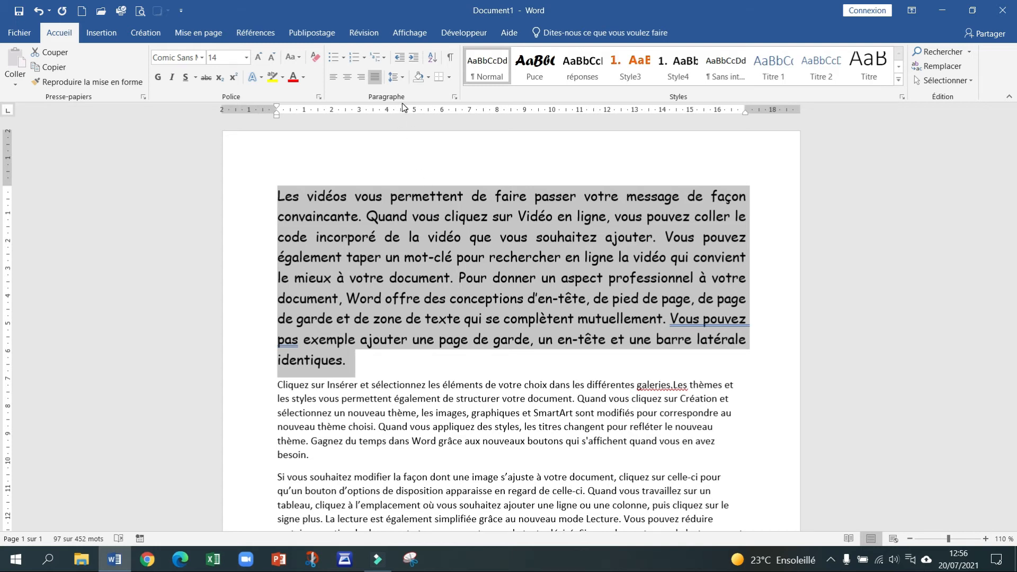
click(455, 98)
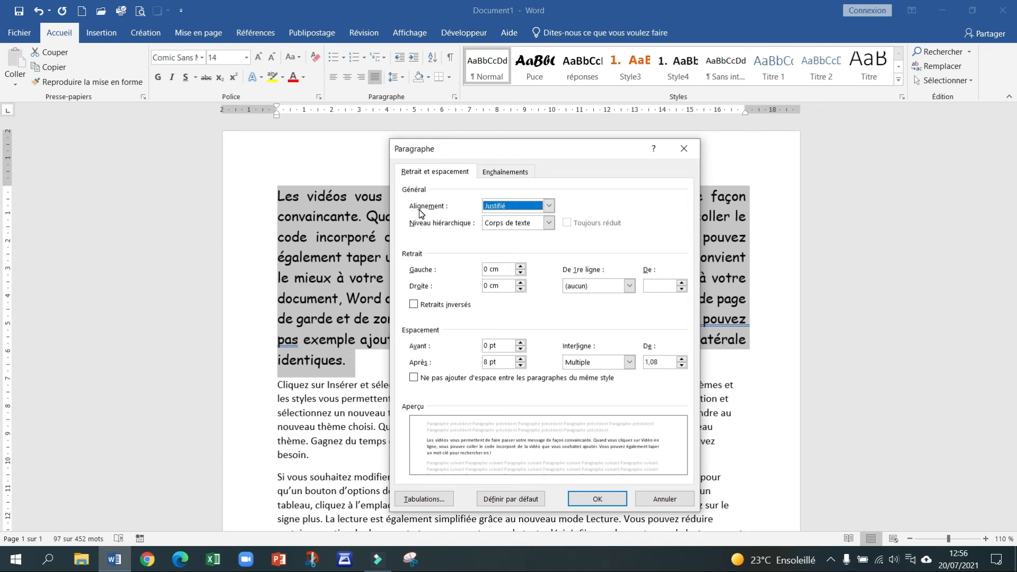
Step: Try right and left alignment in the Paragraphe dialog, ending back on Justifié
click(549, 207)
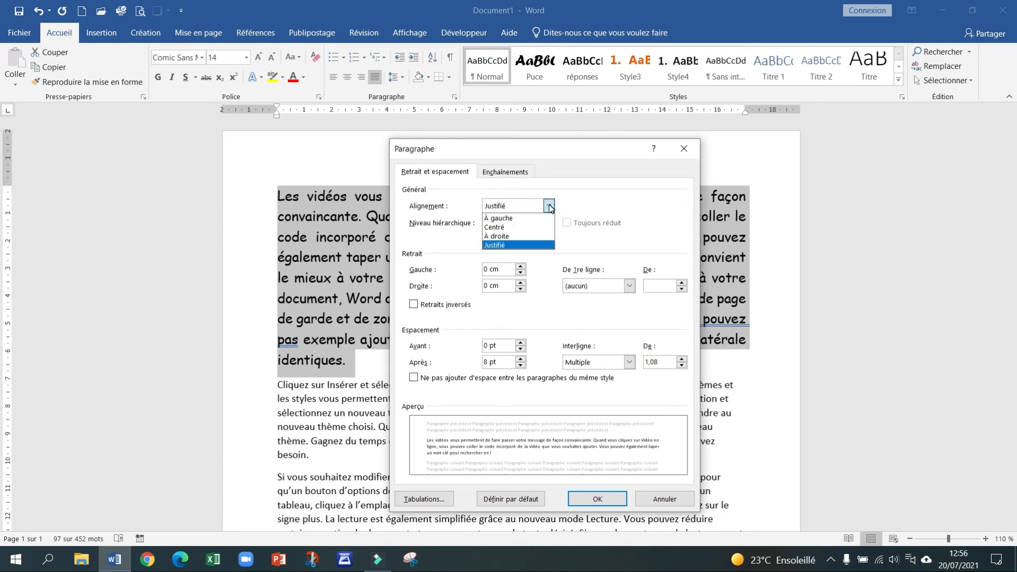
click(507, 236)
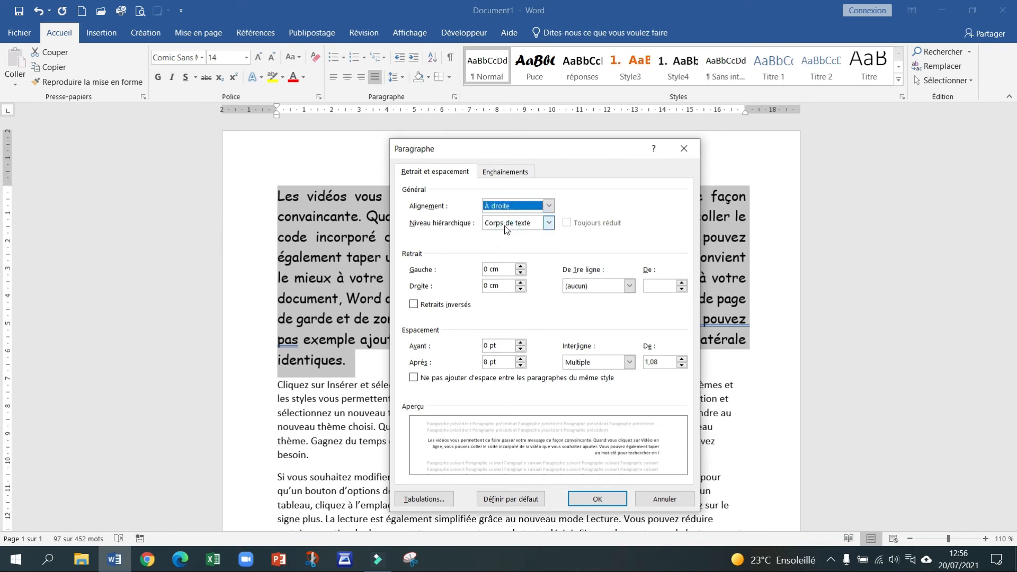
click(548, 205)
click(552, 218)
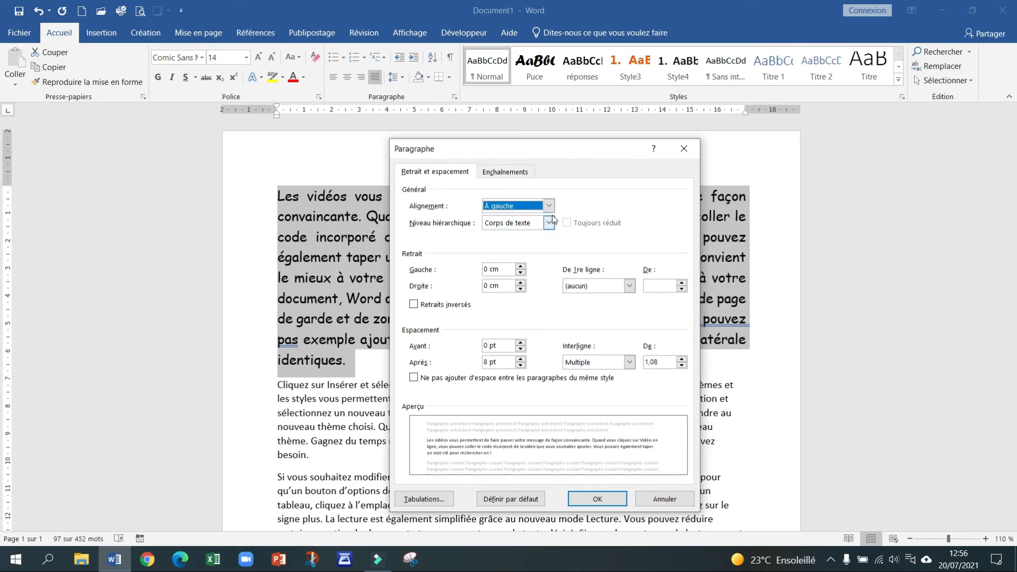
click(548, 205)
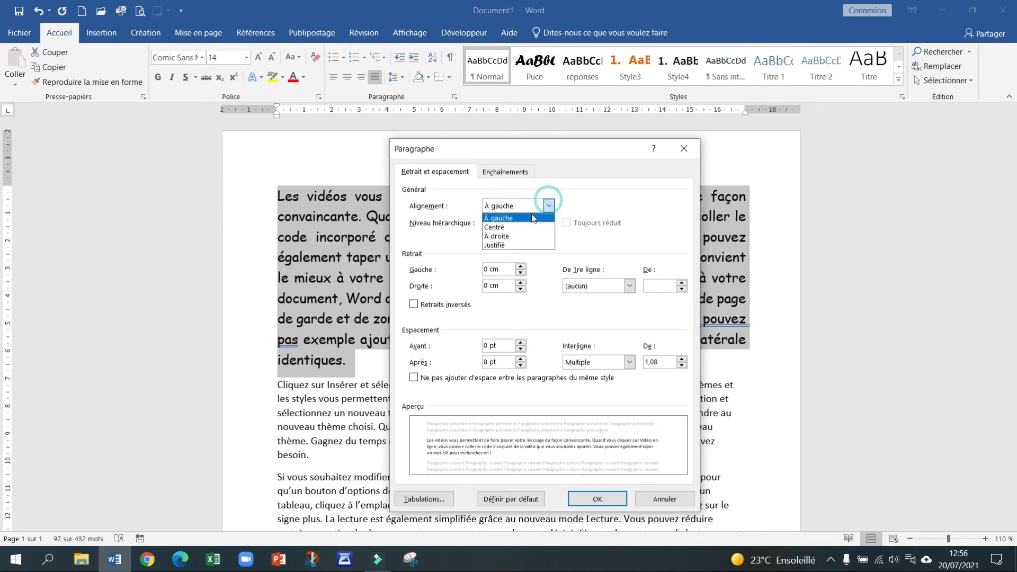
click(494, 245)
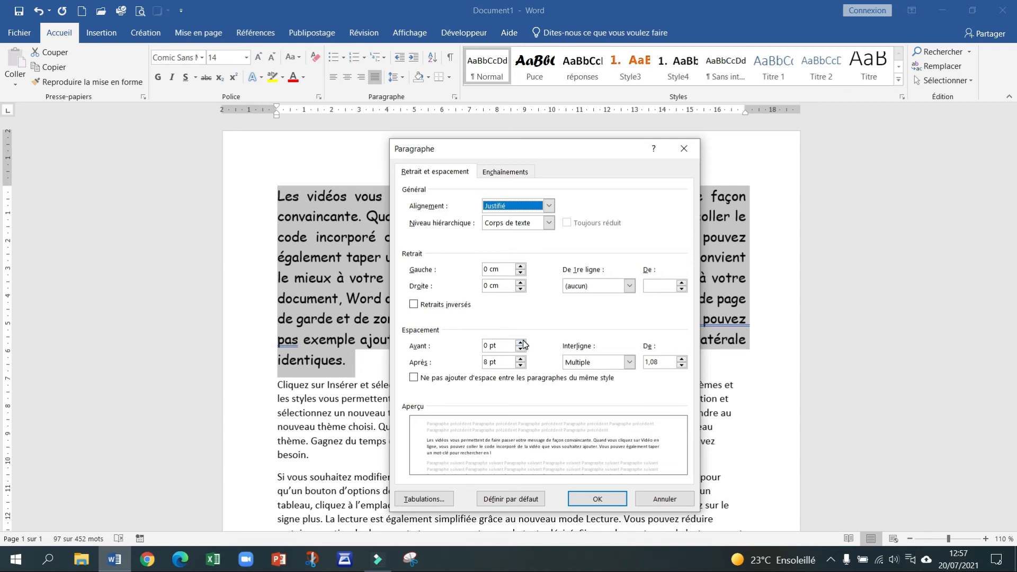
Step: Set spacing before and after to 12 pt and line spacing to 1,15, then apply
click(520, 343)
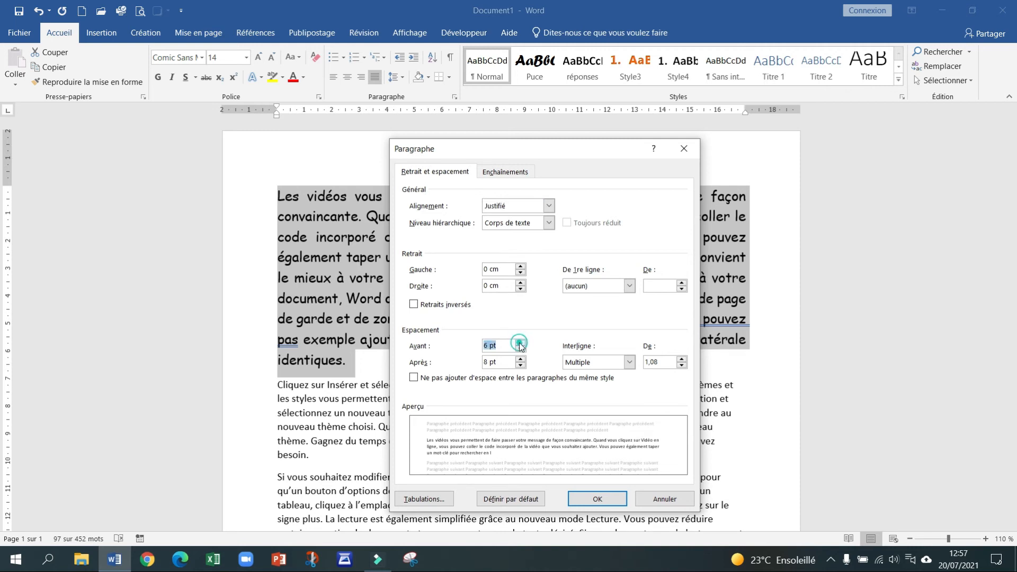
click(521, 342)
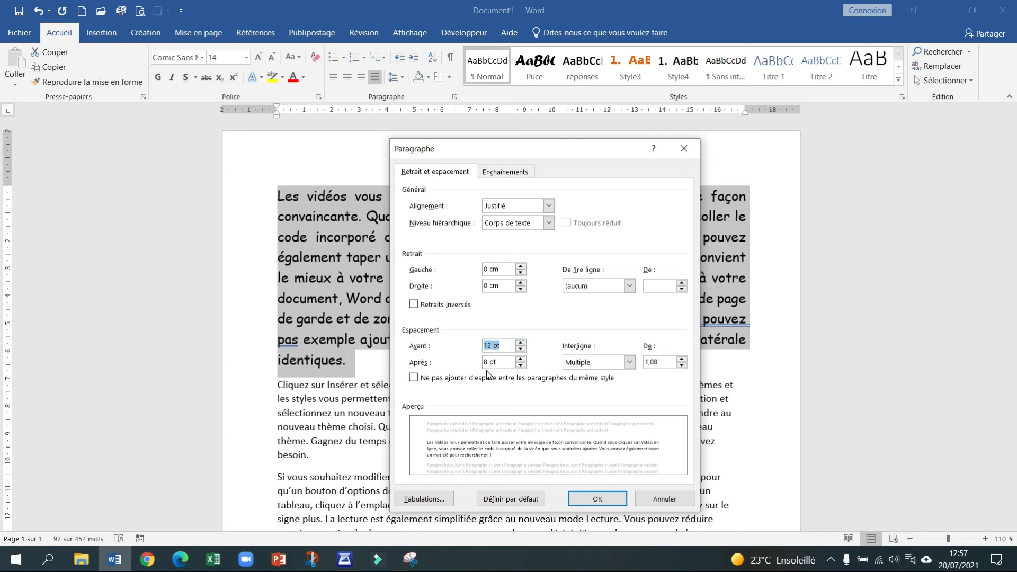
click(521, 360)
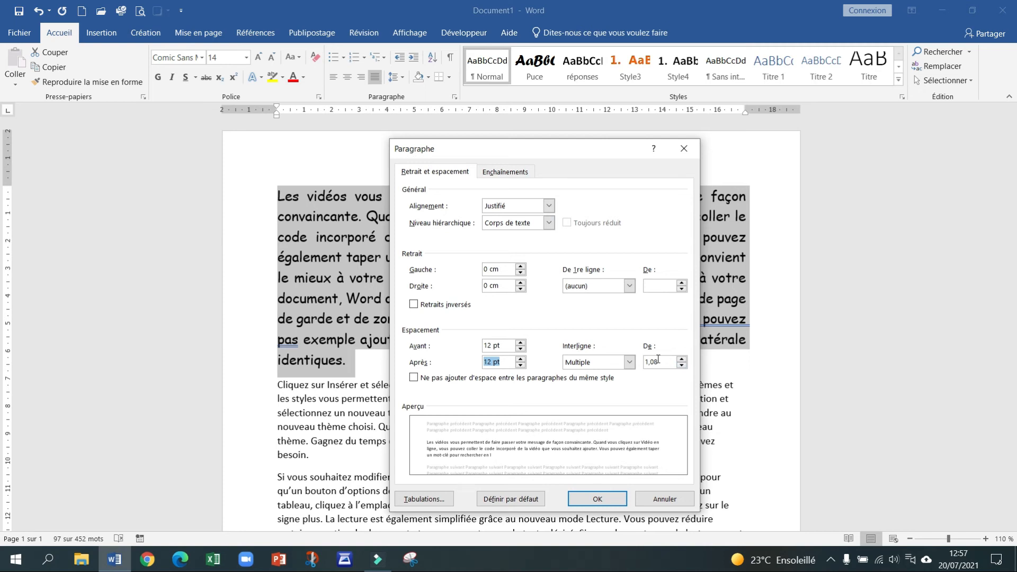
click(658, 359)
key(BackSpace)
key(BackSpace)
text(15)
click(597, 499)
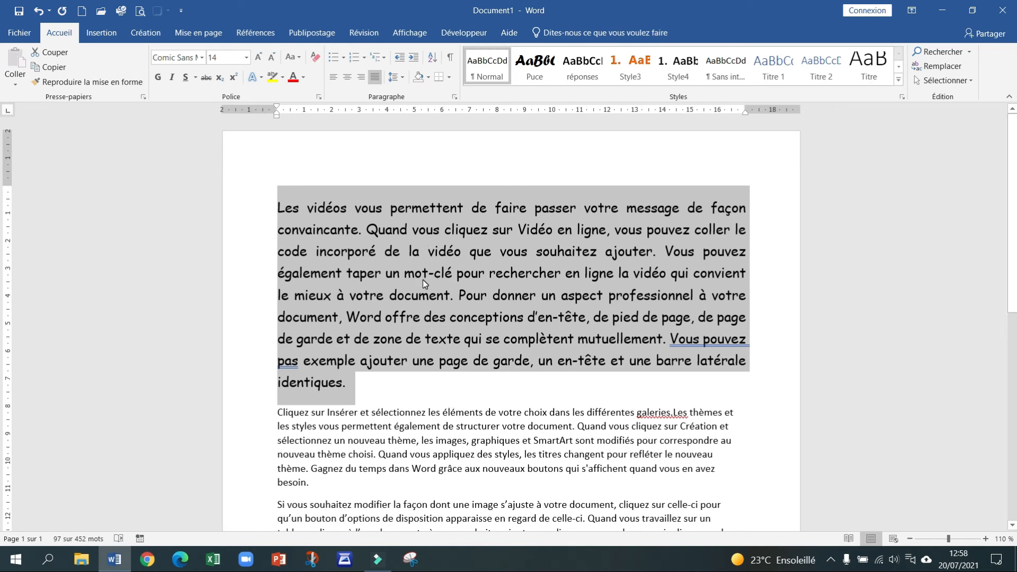
Step: Check the paragraph's font, size and Paragraphe settings, closing the dialog unchanged
click(202, 57)
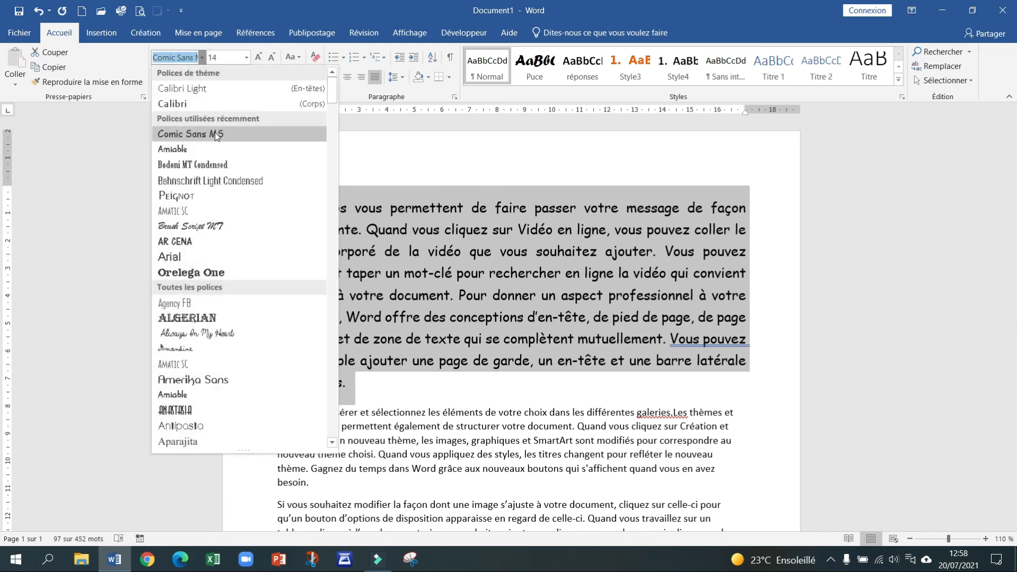
click(231, 60)
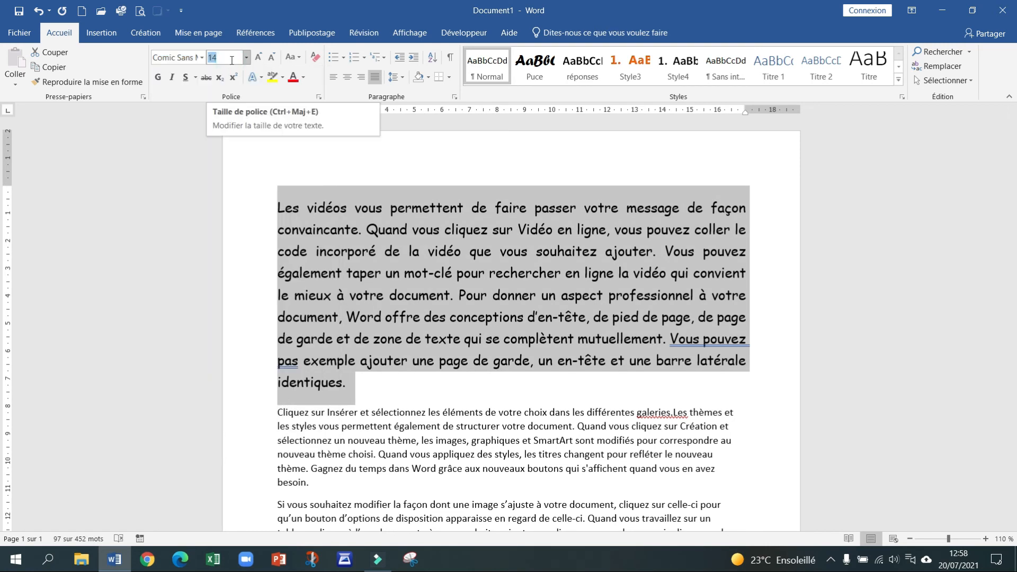
click(454, 98)
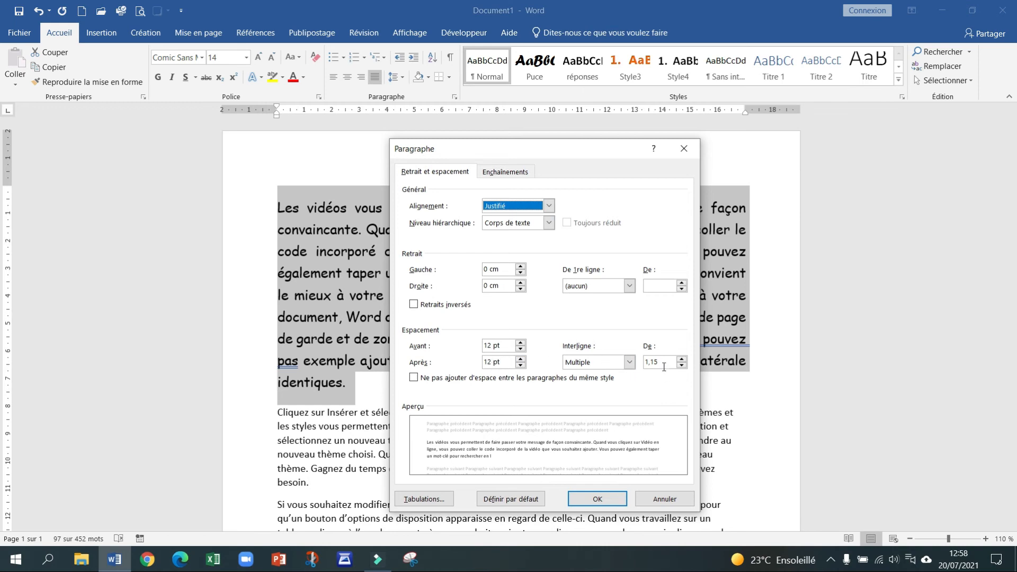
click(587, 501)
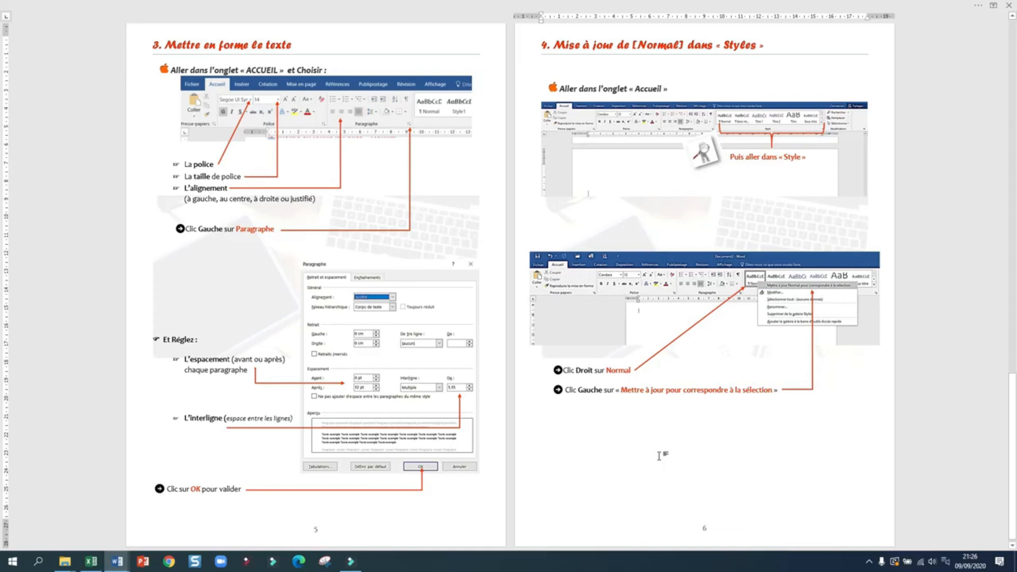
Step: Scroll through the tutorial's pages on updating the Normal style
scroll(659, 456, up, 15)
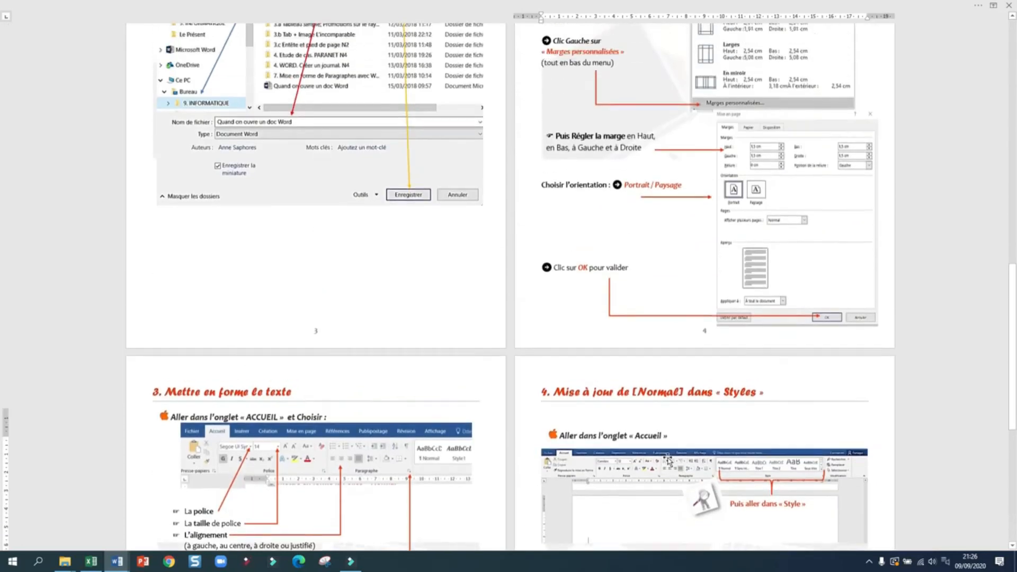
scroll(668, 458, down, 3)
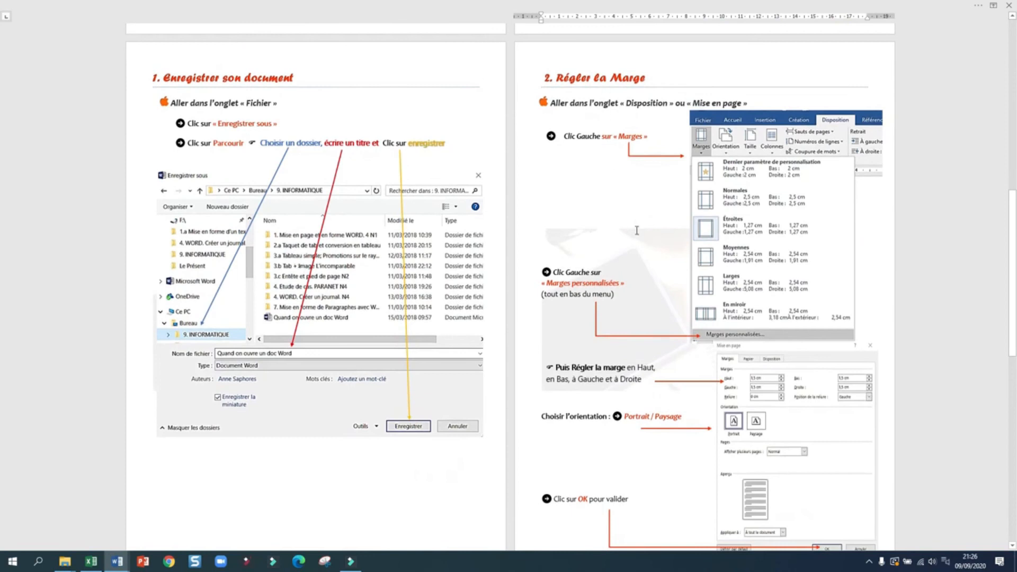
scroll(643, 235, down, 9)
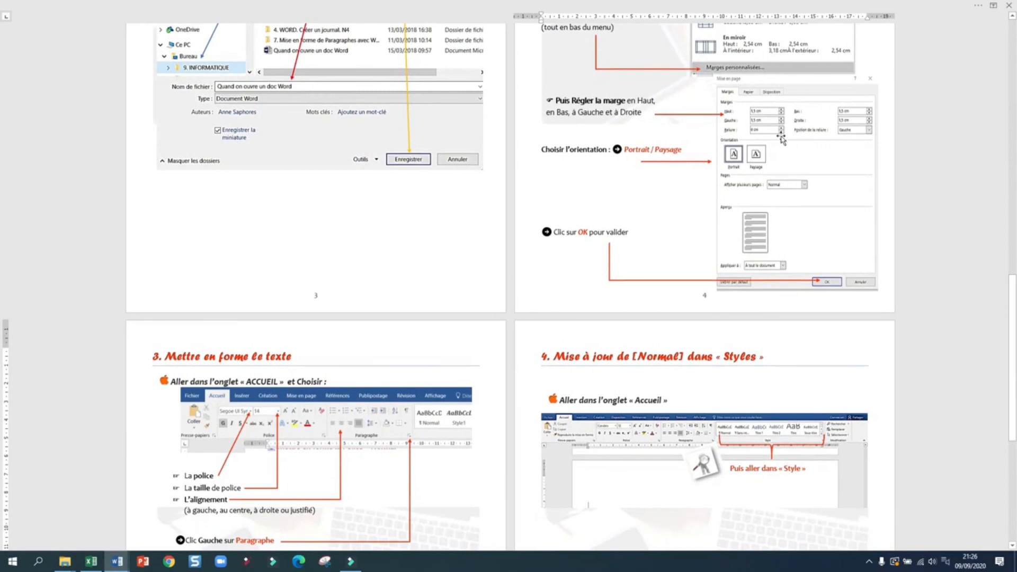
scroll(518, 216, down, 9)
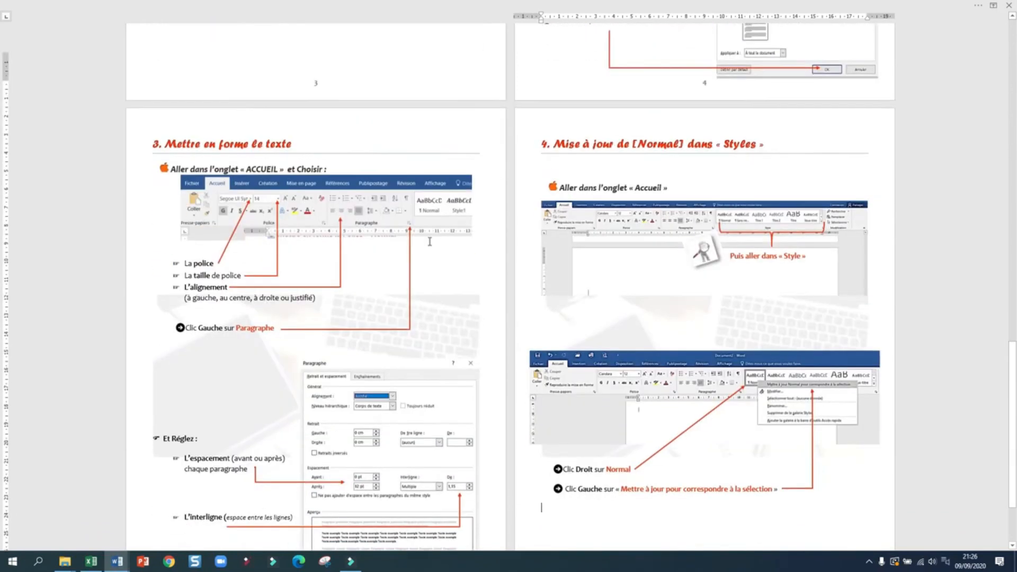
scroll(282, 157, down, 2)
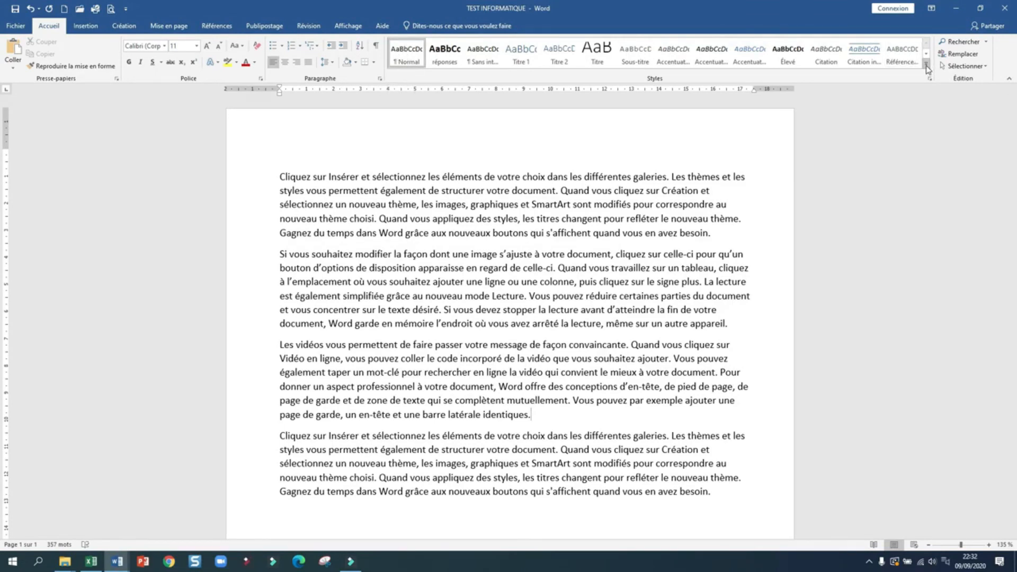
Step: Glance at the full styles gallery, then select the first paragraph
click(927, 66)
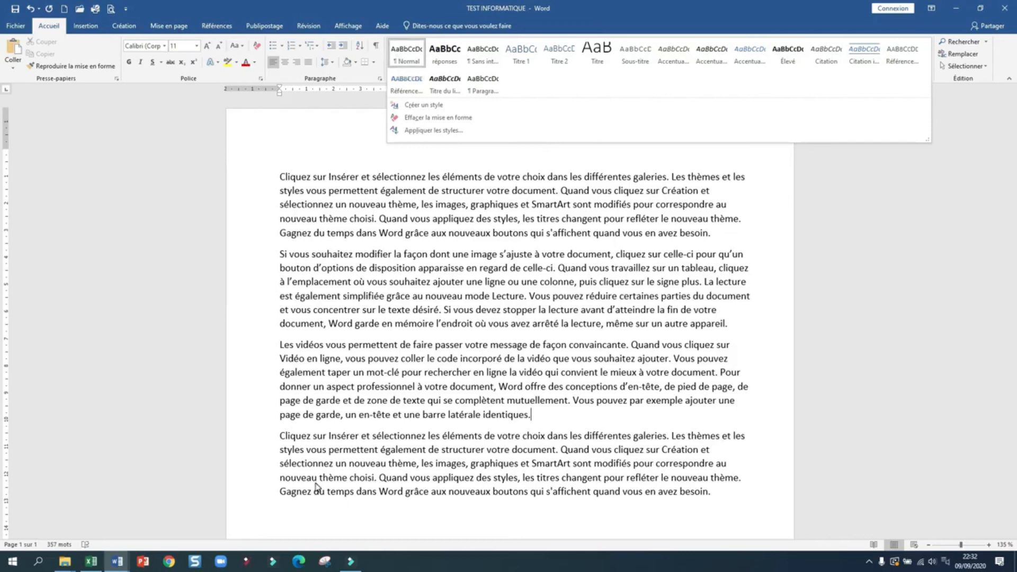
key(Escape)
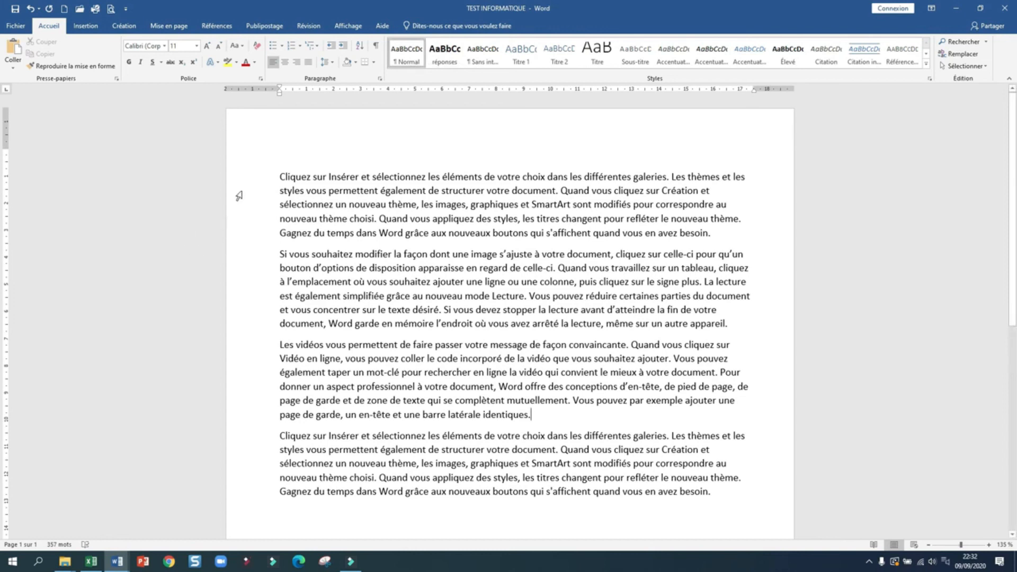
double_click(246, 207)
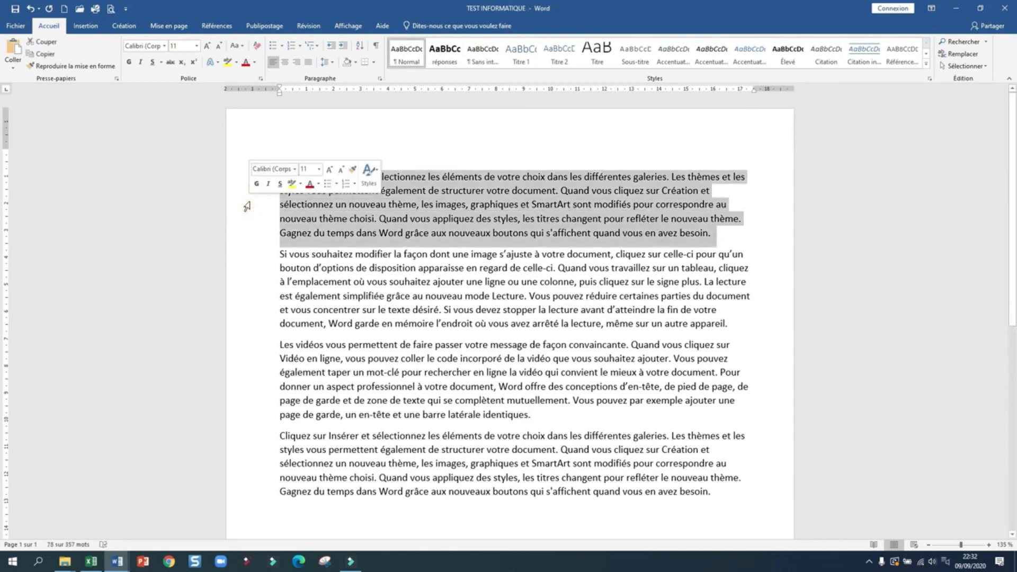
Step: Format the first paragraph as MV Boli 12 pt, justified
click(165, 47)
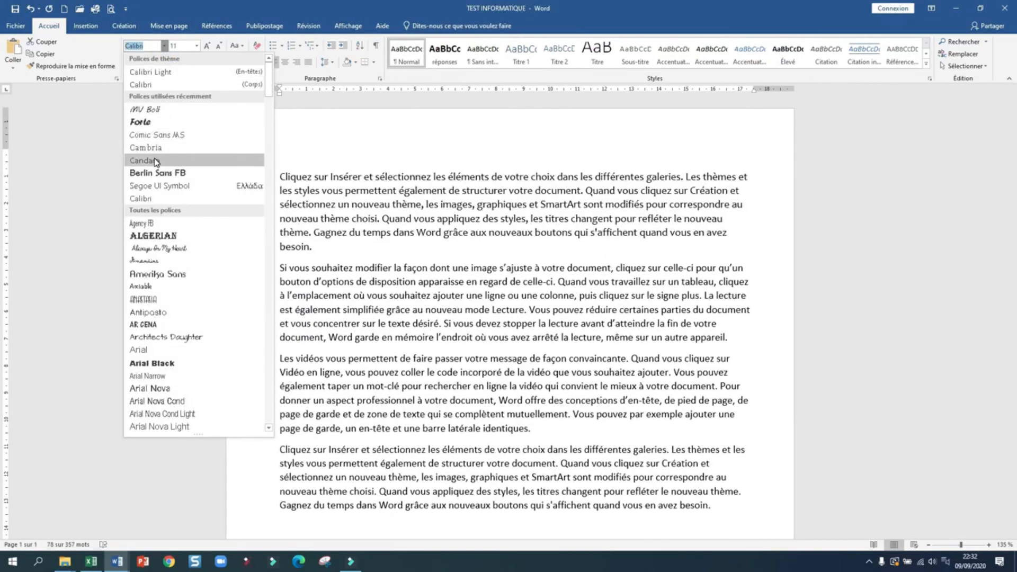
key(Escape)
click(164, 46)
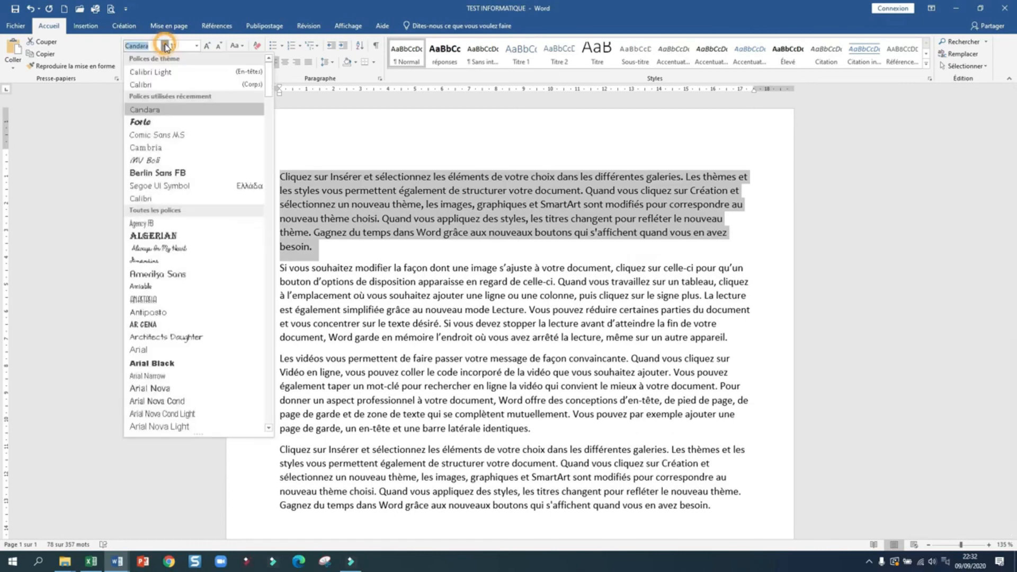
click(151, 161)
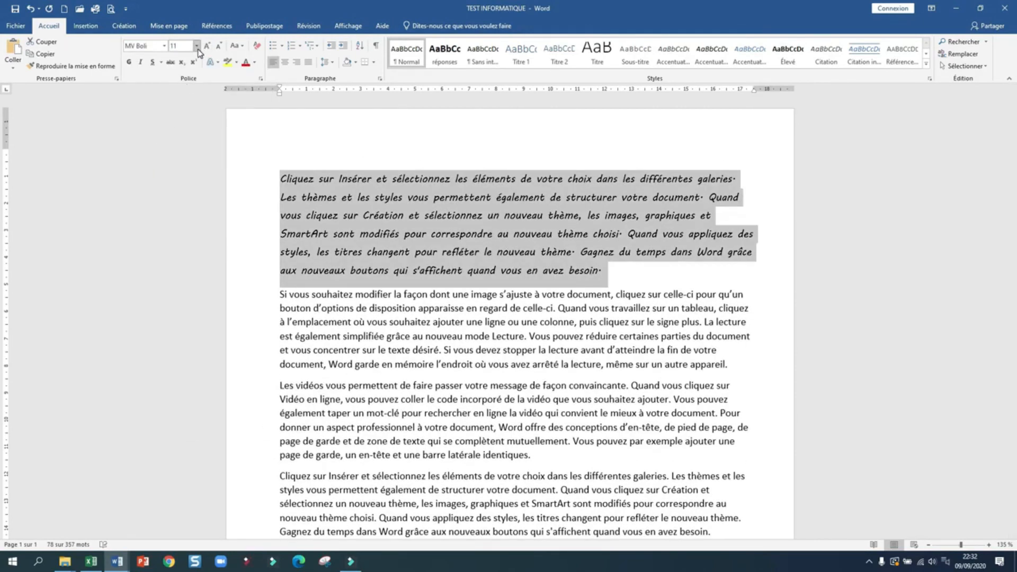
click(197, 46)
click(186, 99)
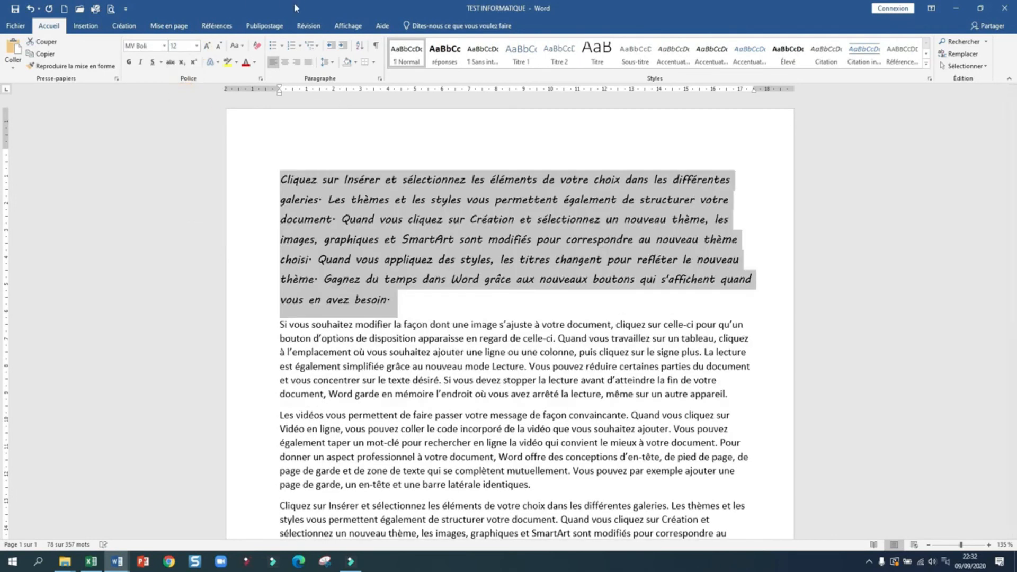
click(309, 62)
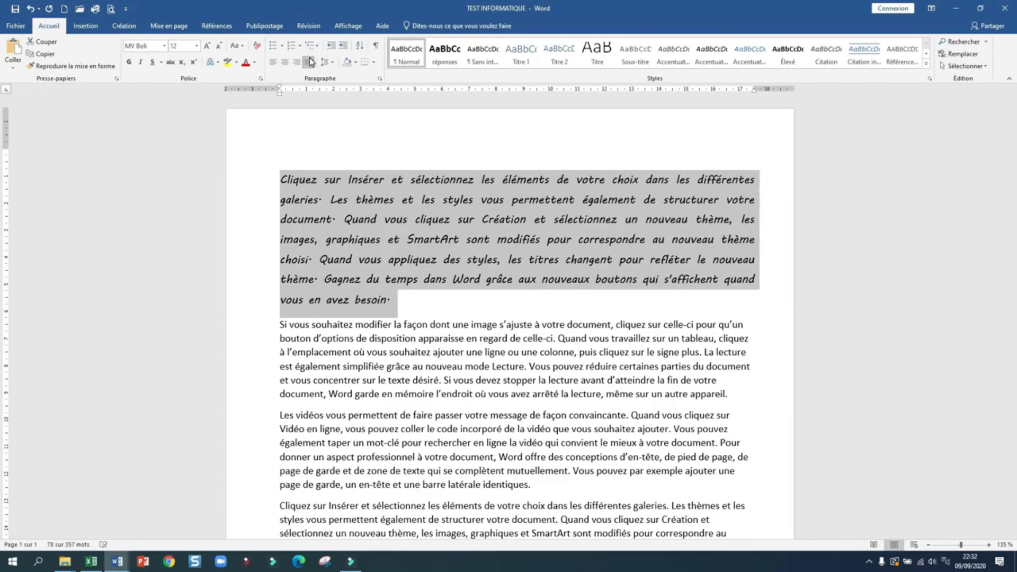
click(380, 80)
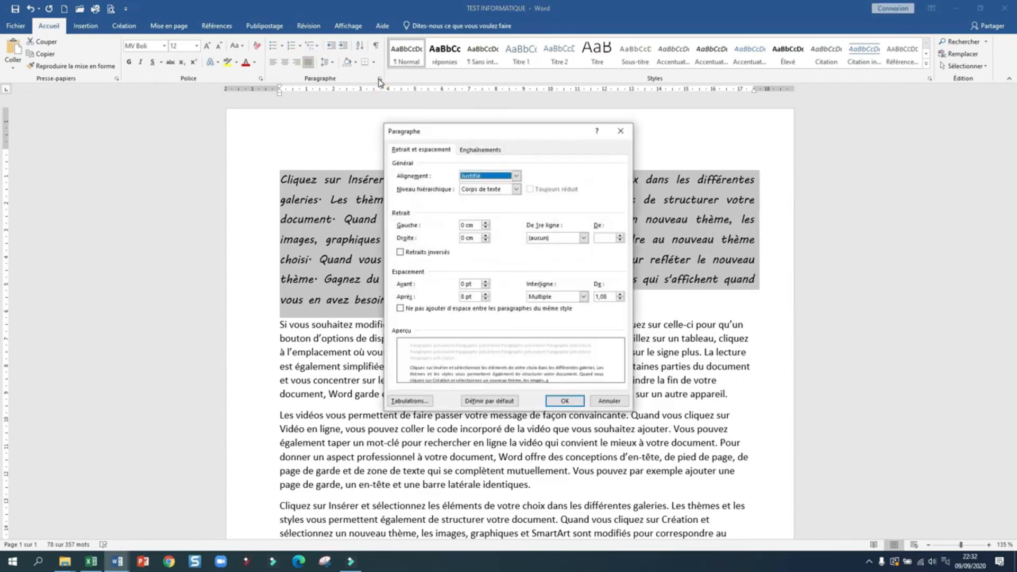
Step: Give the first paragraph 12 pt spacing after and change line spacing from 1,08 to 1,15
click(485, 294)
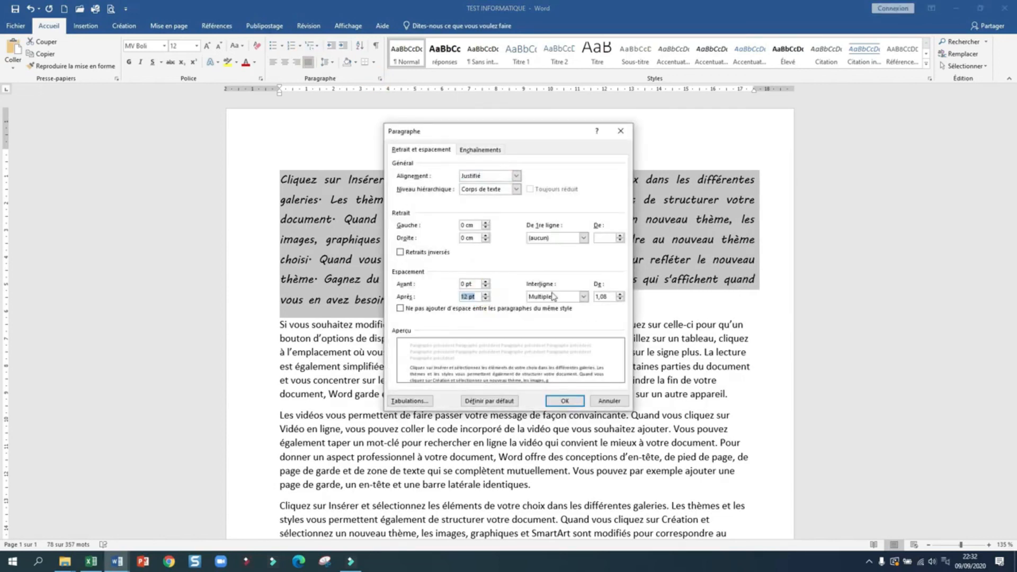
click(607, 298)
key(BackSpace)
key(BackSpace)
text(15)
click(565, 401)
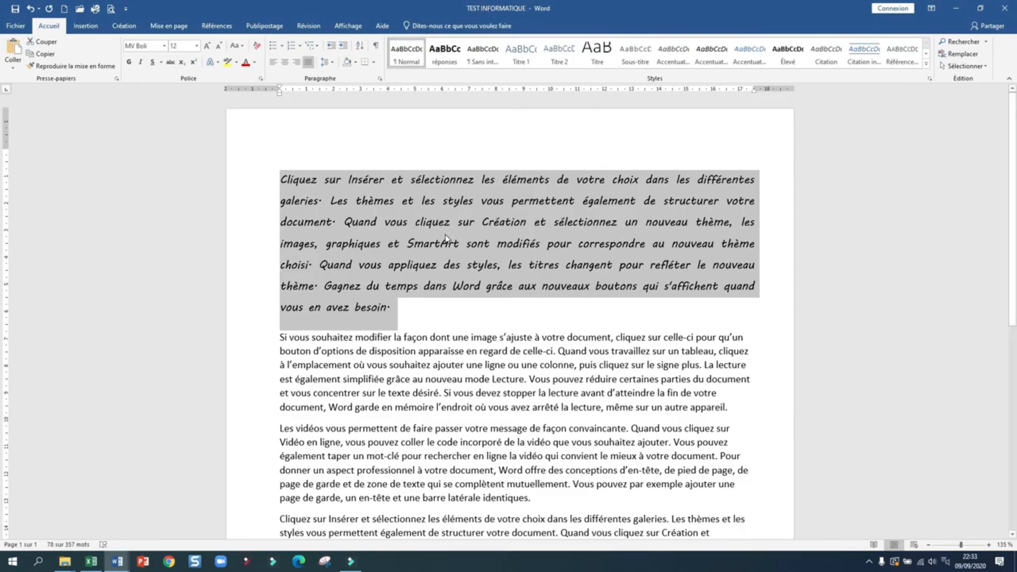
Step: Update Normal to match the MV Boli 12 justified paragraph, then scroll to review the result
right_click(407, 57)
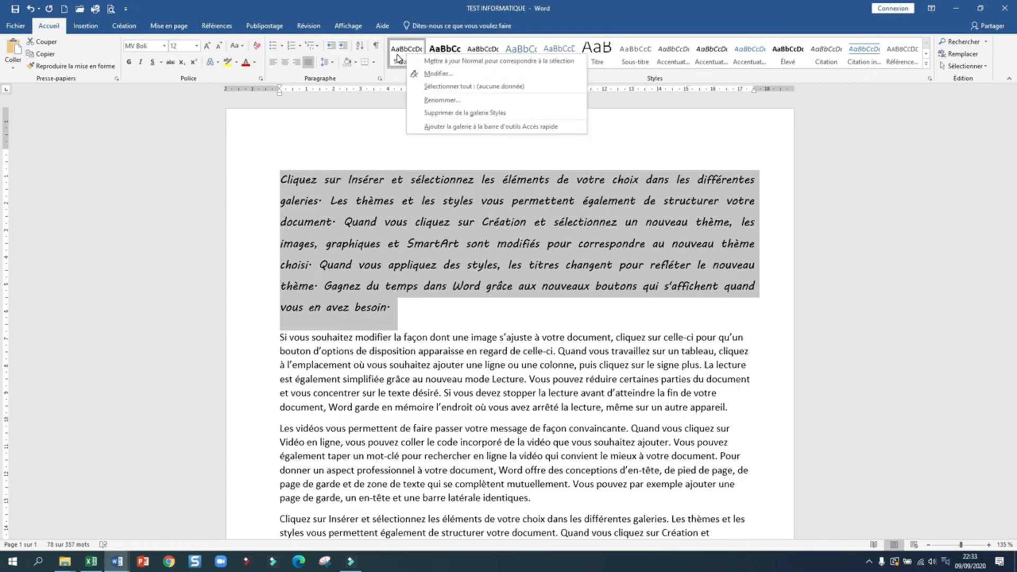
click(461, 61)
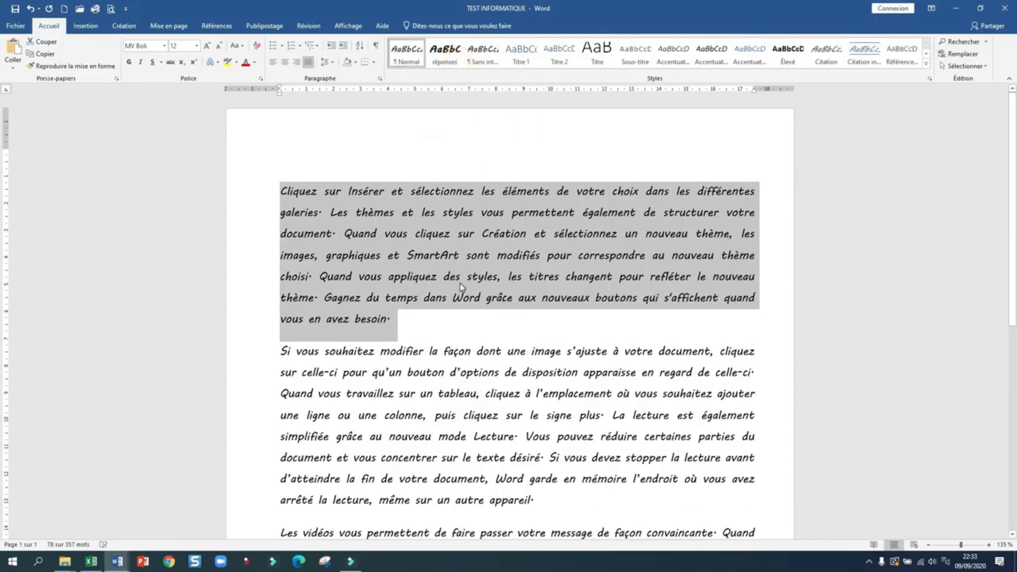
scroll(461, 286, down, 7)
scroll(460, 384, up, 3)
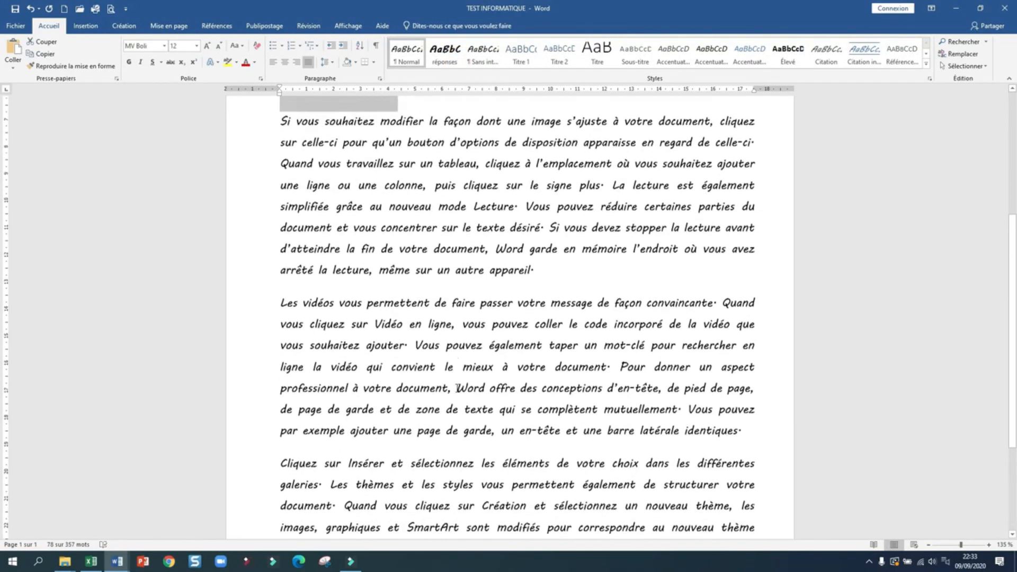
scroll(457, 388, up, 3)
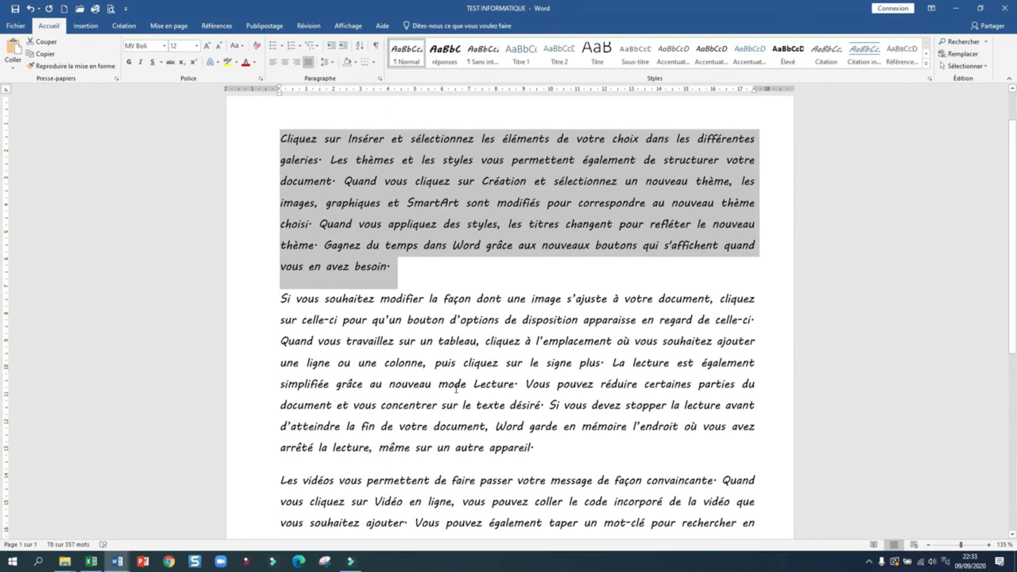
scroll(599, 289, up, 1)
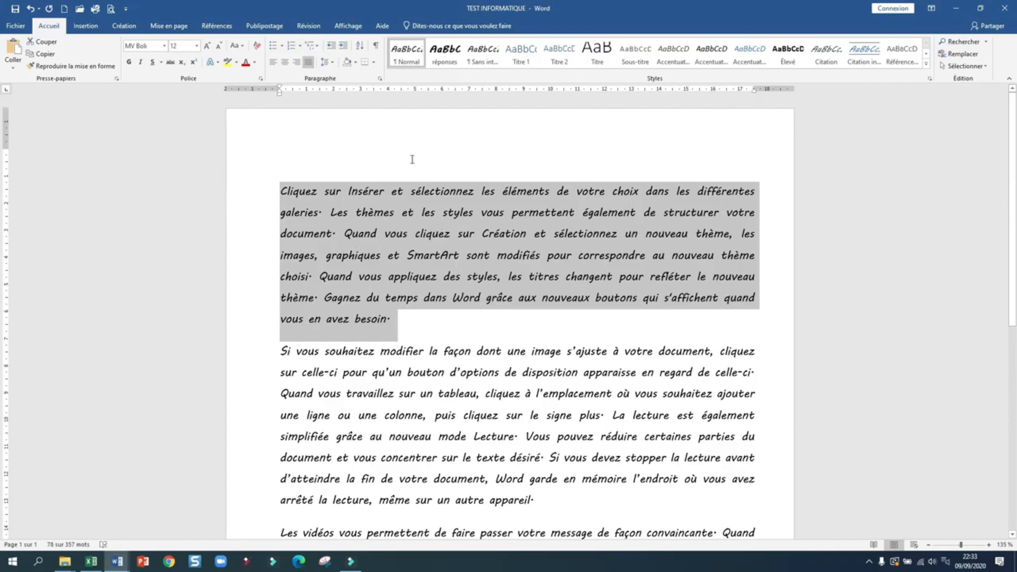
Step: Modify the Normal style's font to Cambria and make it italic
right_click(401, 63)
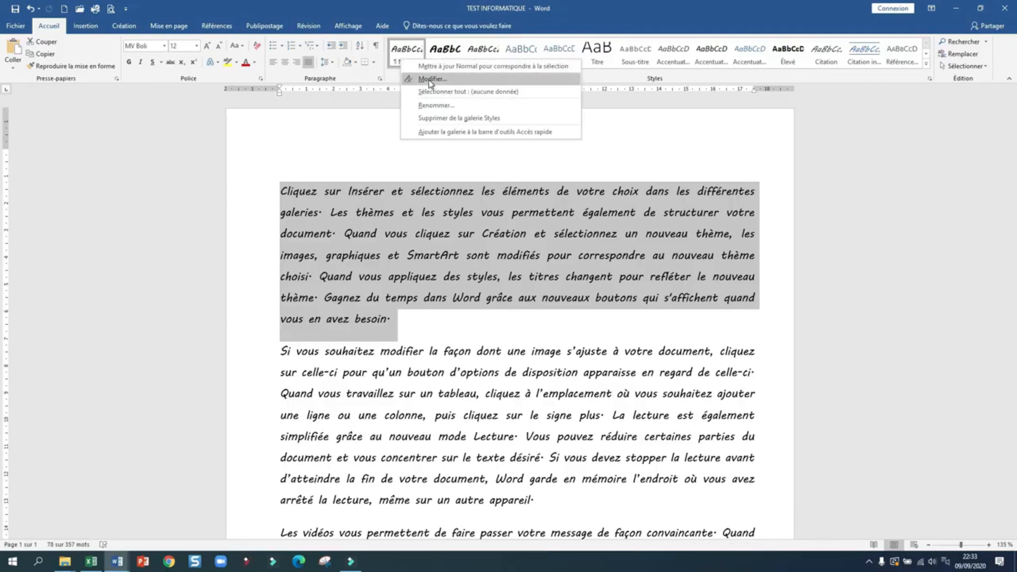
click(430, 79)
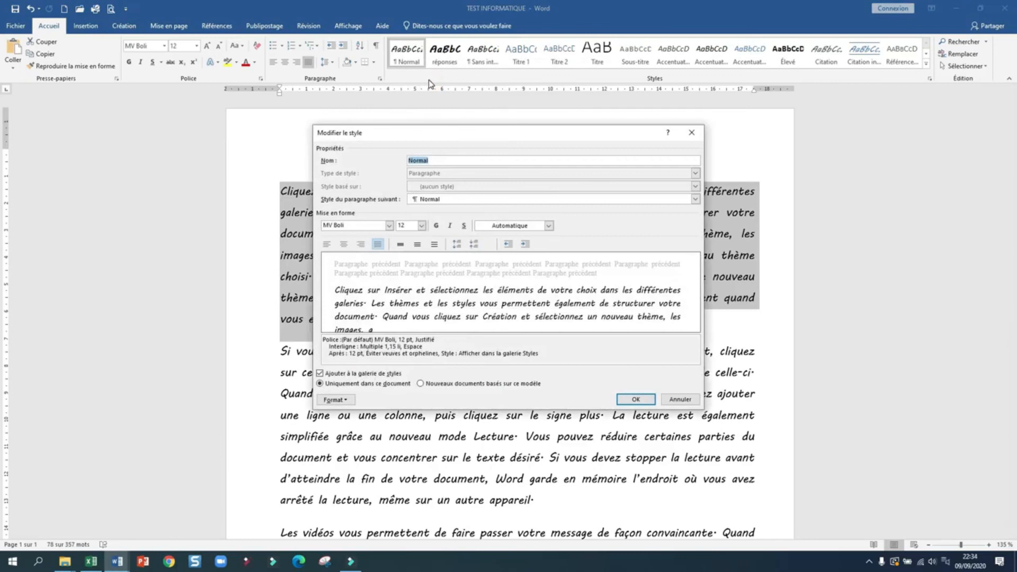
click(389, 226)
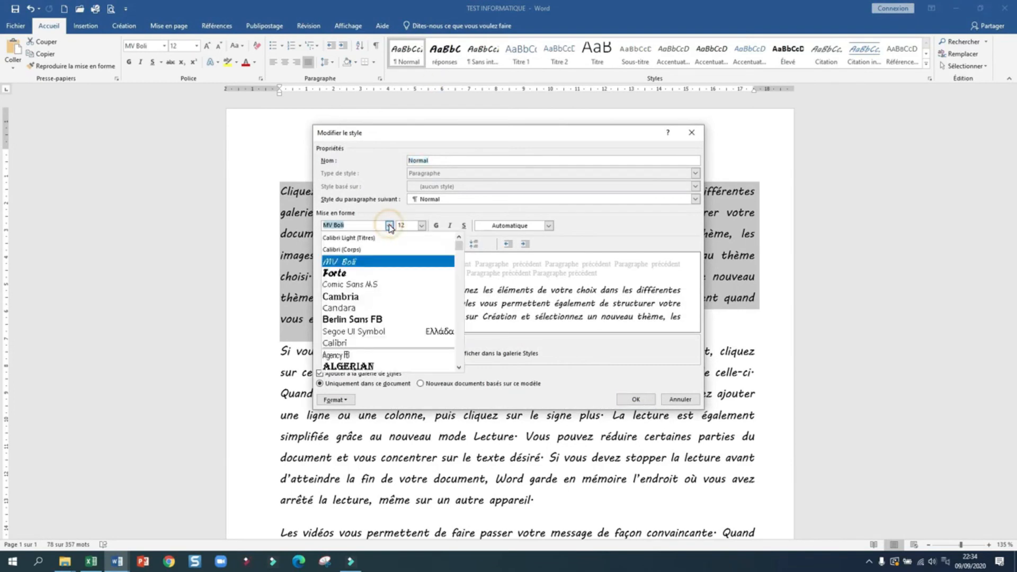
click(356, 299)
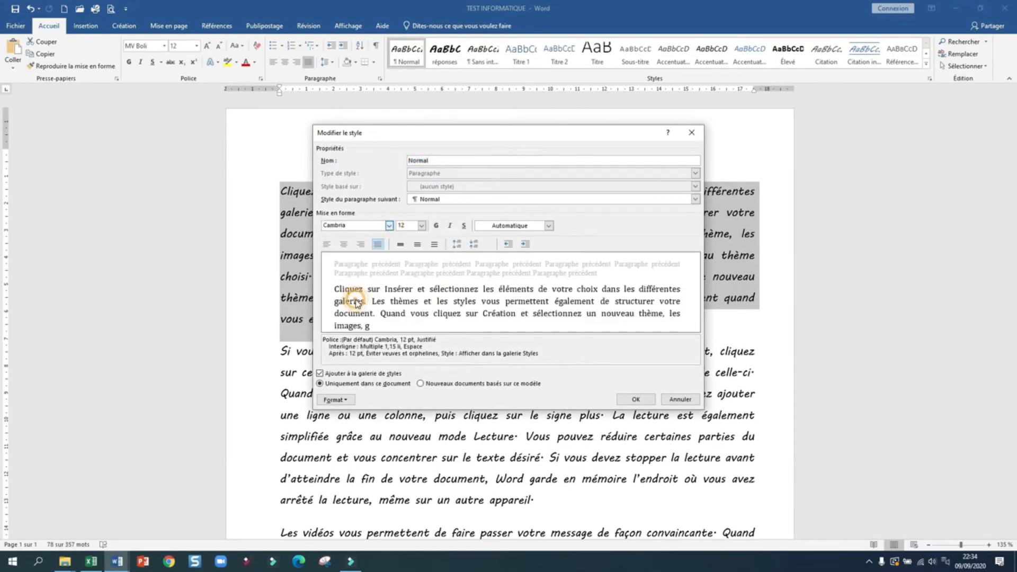
click(450, 226)
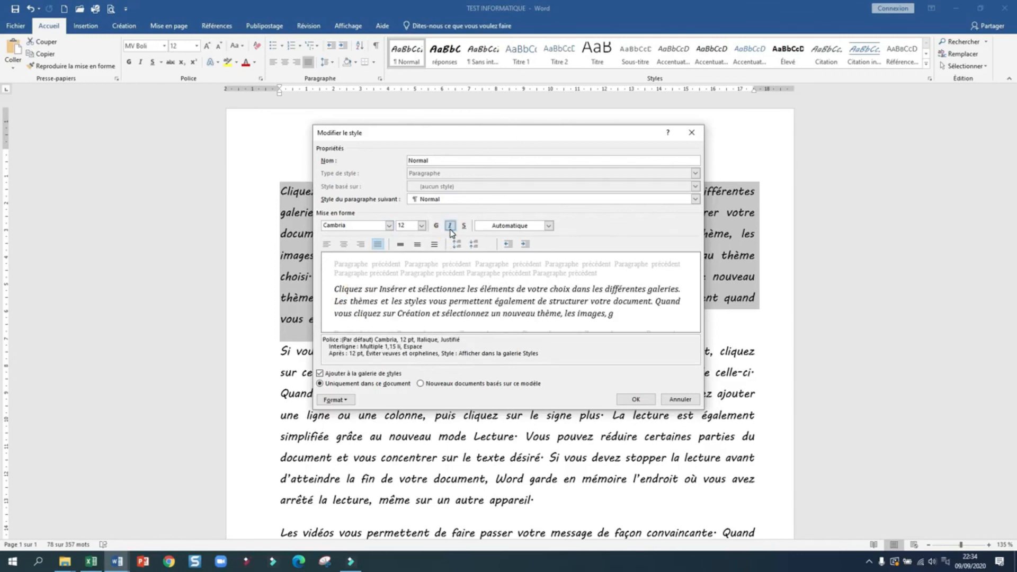
click(637, 399)
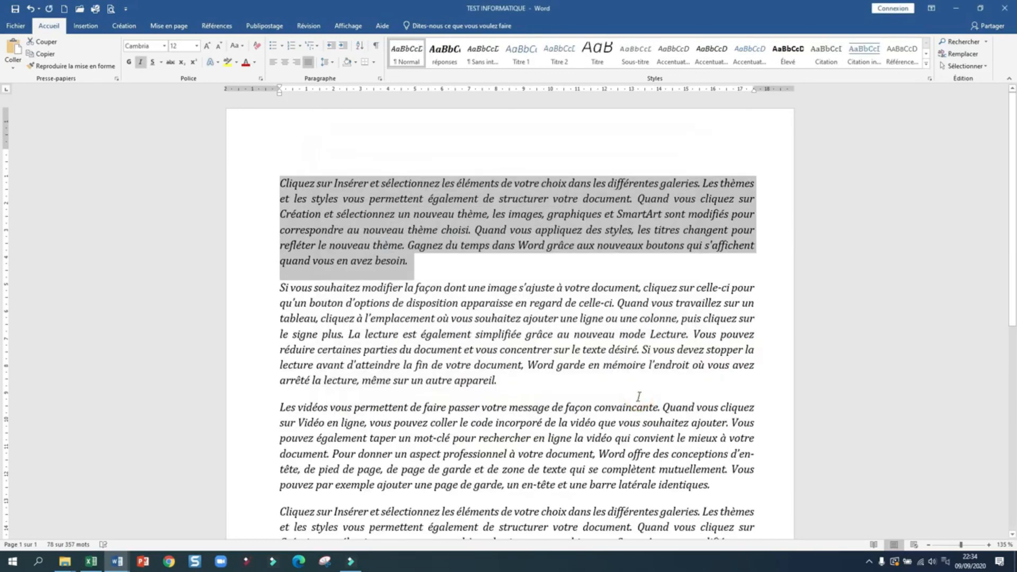
scroll(638, 396, down, 4)
scroll(602, 367, up, 4)
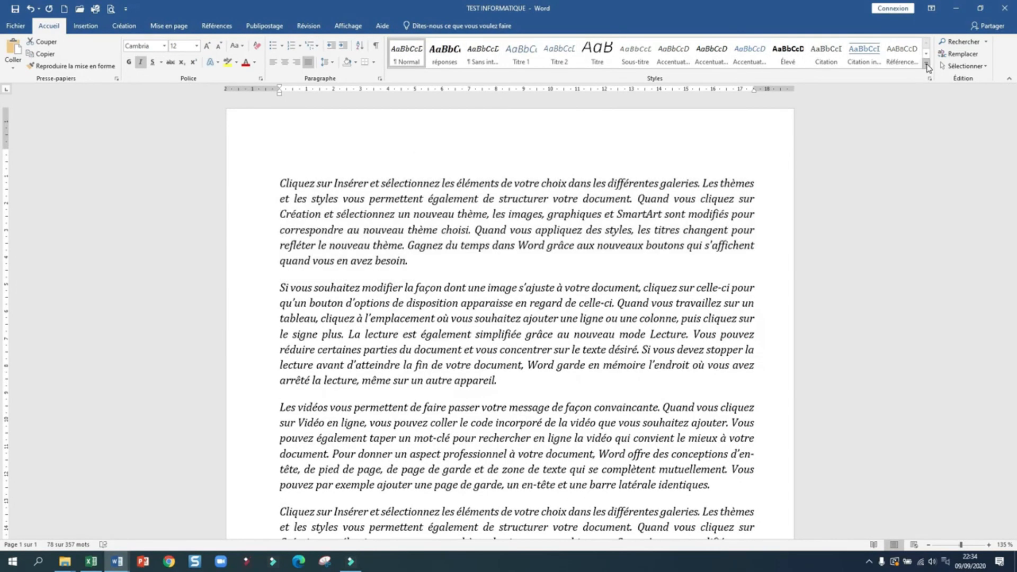
click(926, 64)
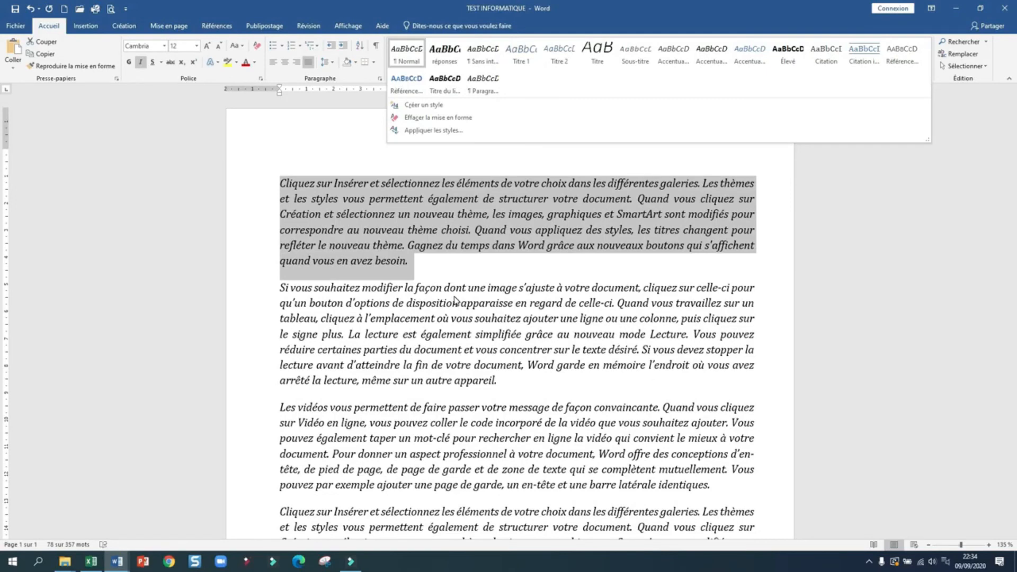
click(317, 141)
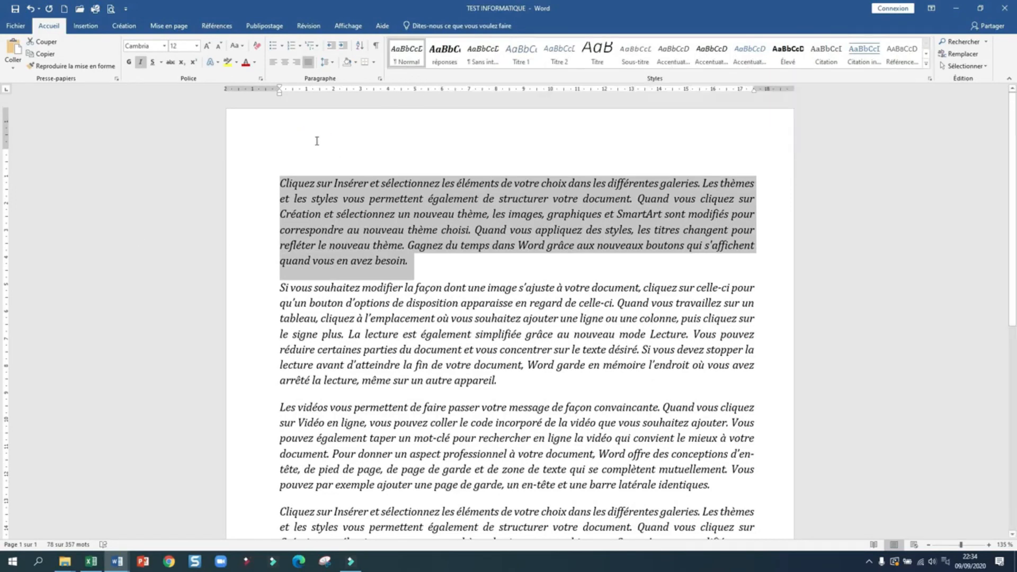